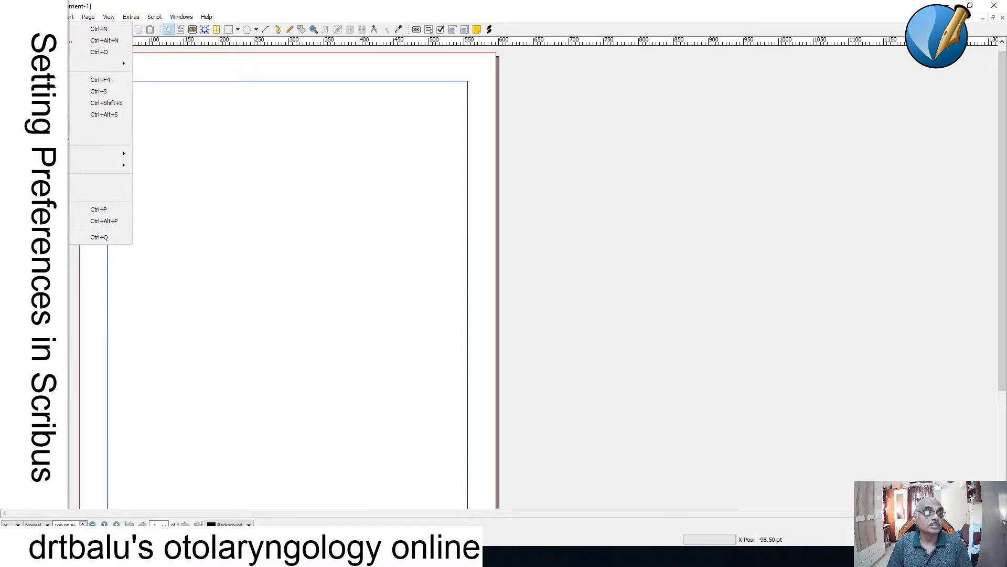
Step: Open the program preferences and check the language choices in the General user interface settings
click(309, 224)
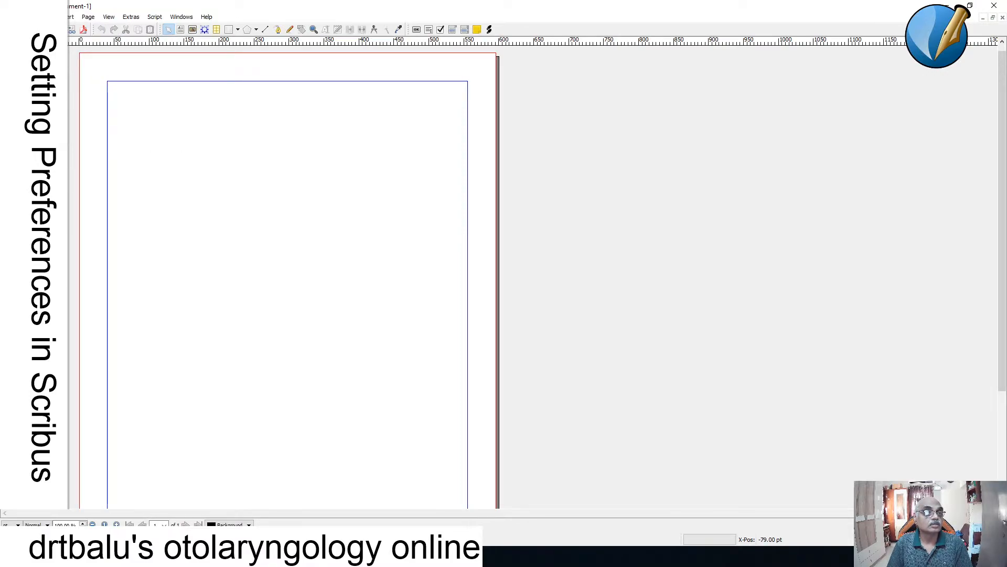
click(7, 17)
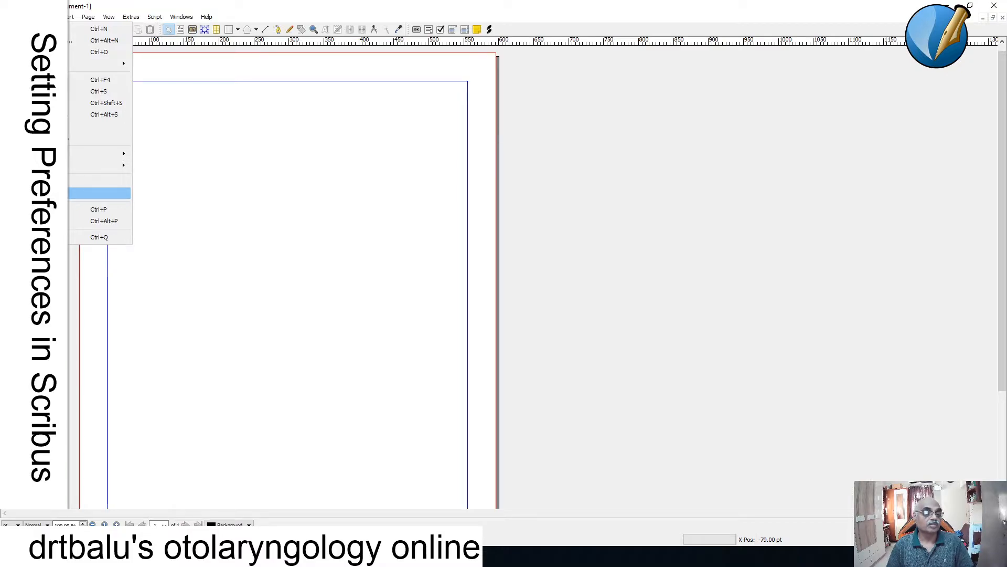
click(37, 193)
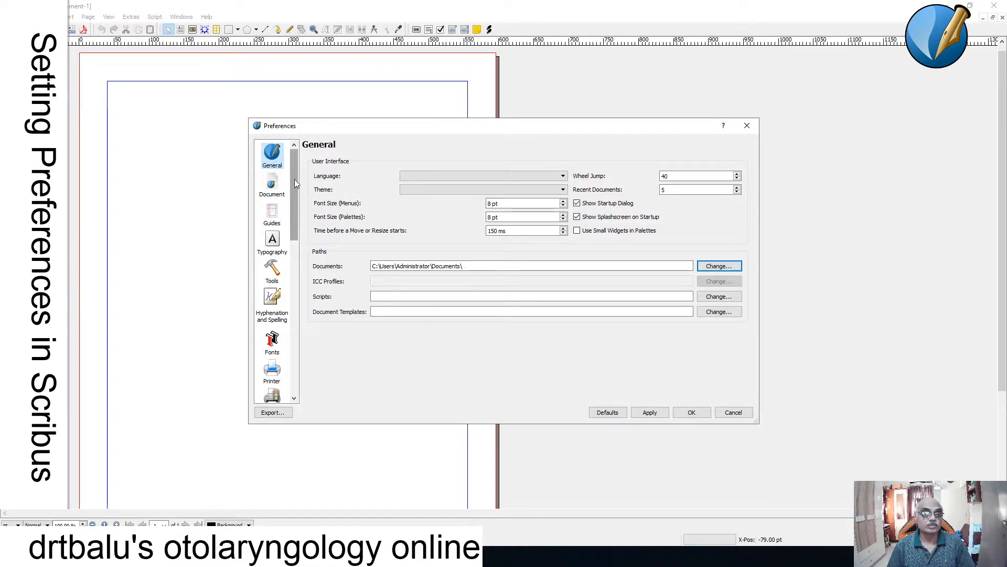
drag(291, 181, 301, 159)
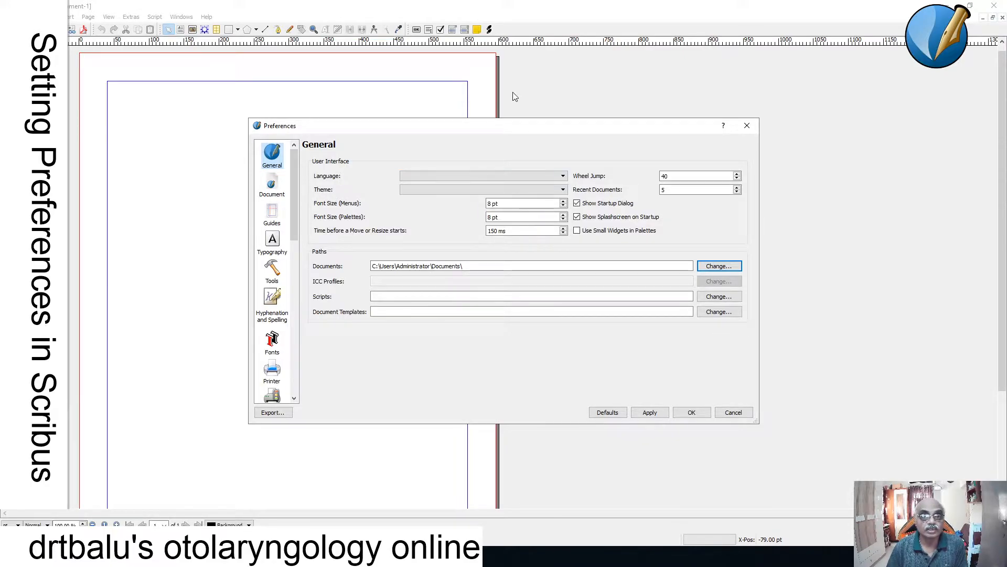
click(565, 178)
click(414, 138)
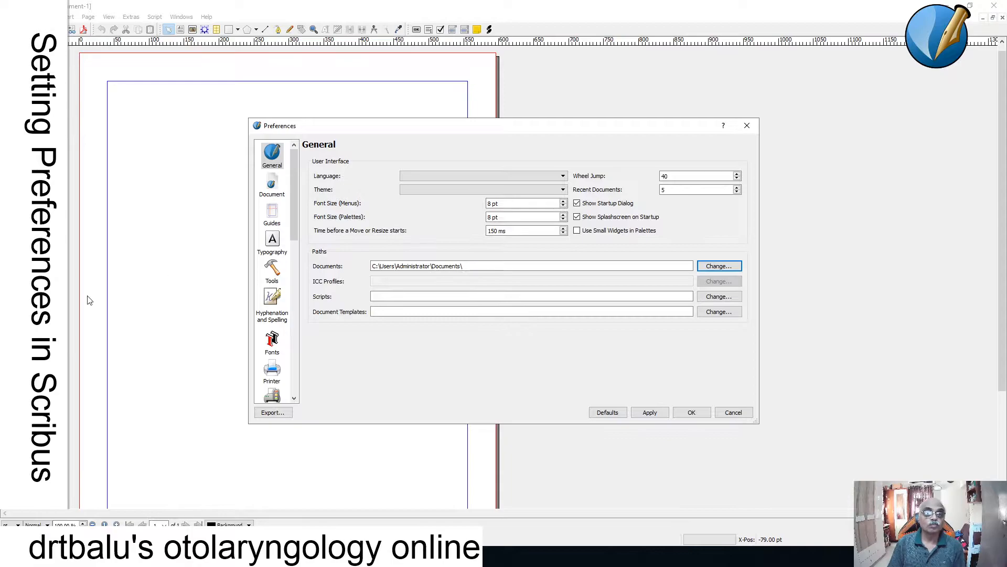
Step: Try the Windows theme for the user interface and discard the preference changes
click(422, 190)
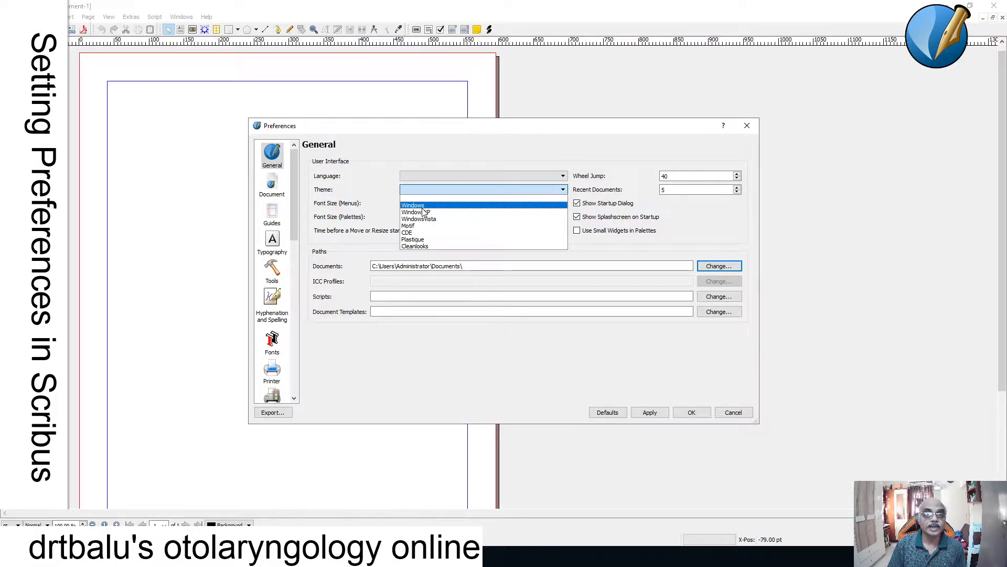
click(422, 207)
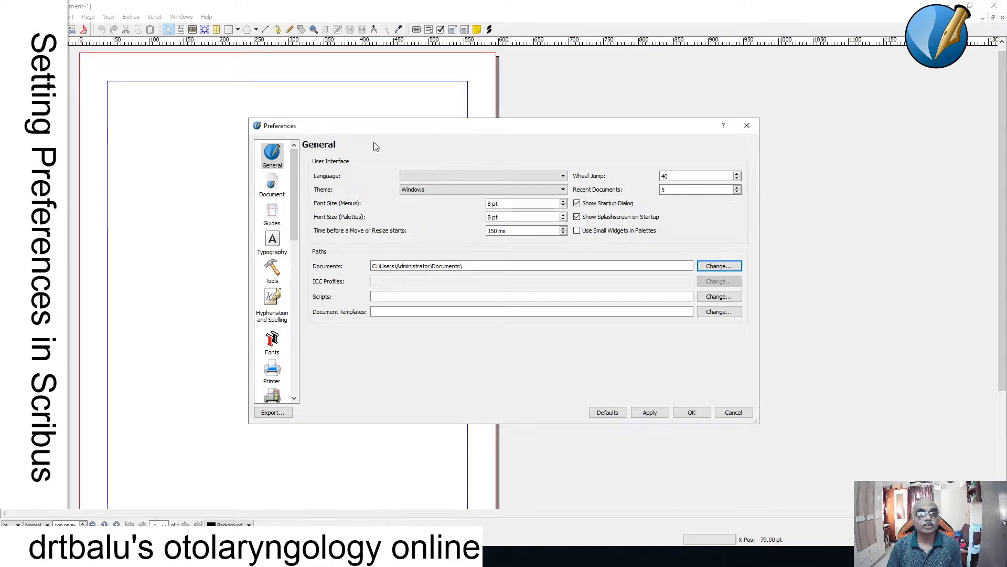
click(730, 415)
Step: Reopen the program preferences and check the General setting for the number of recent documents
click(8, 17)
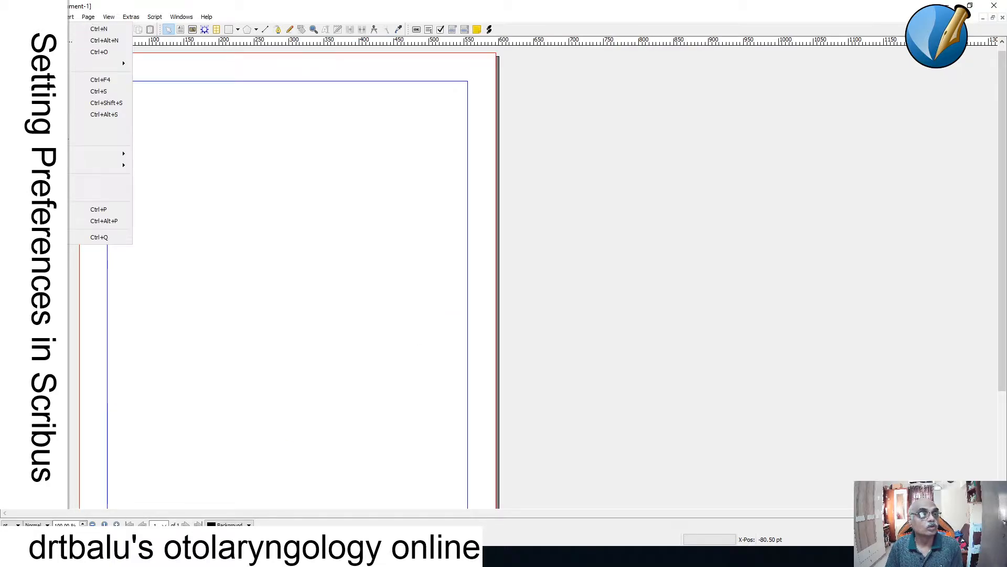
mouse_move(37, 64)
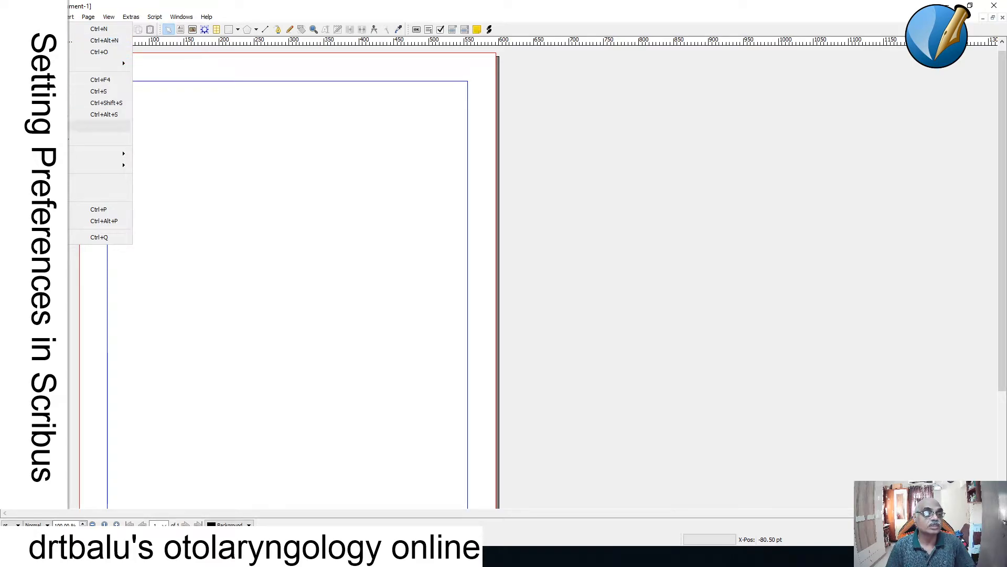
click(99, 192)
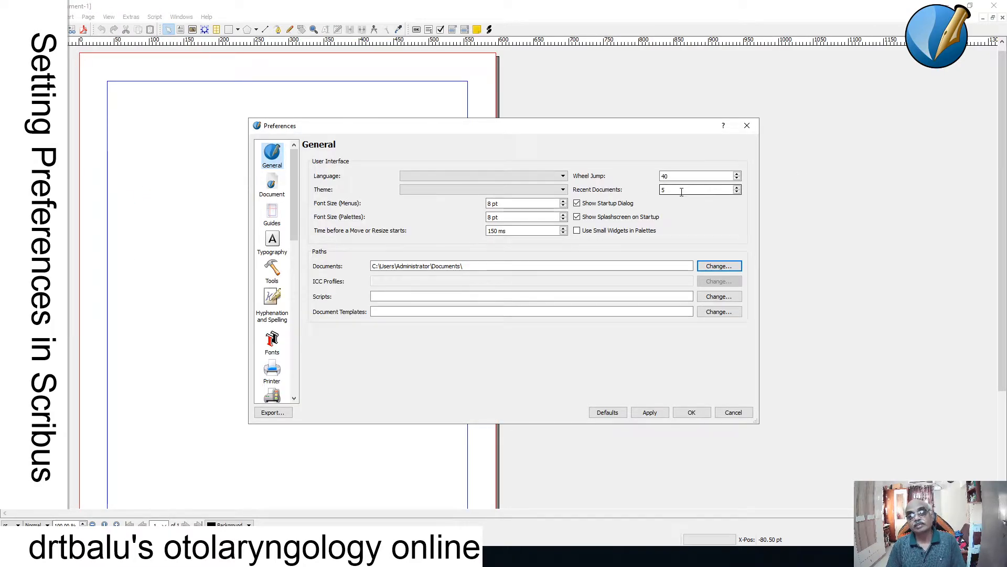
mouse_move(681, 191)
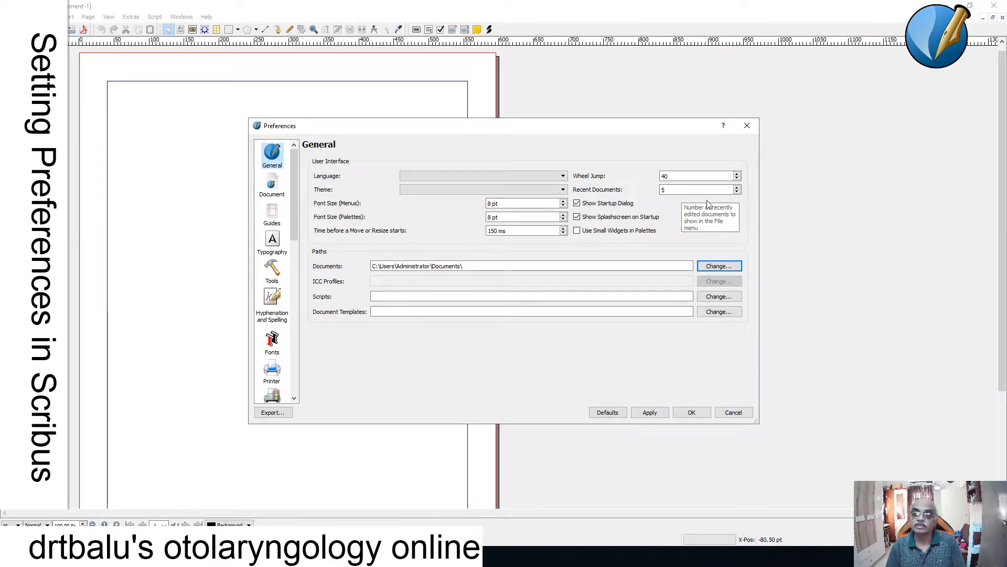
mouse_move(725, 191)
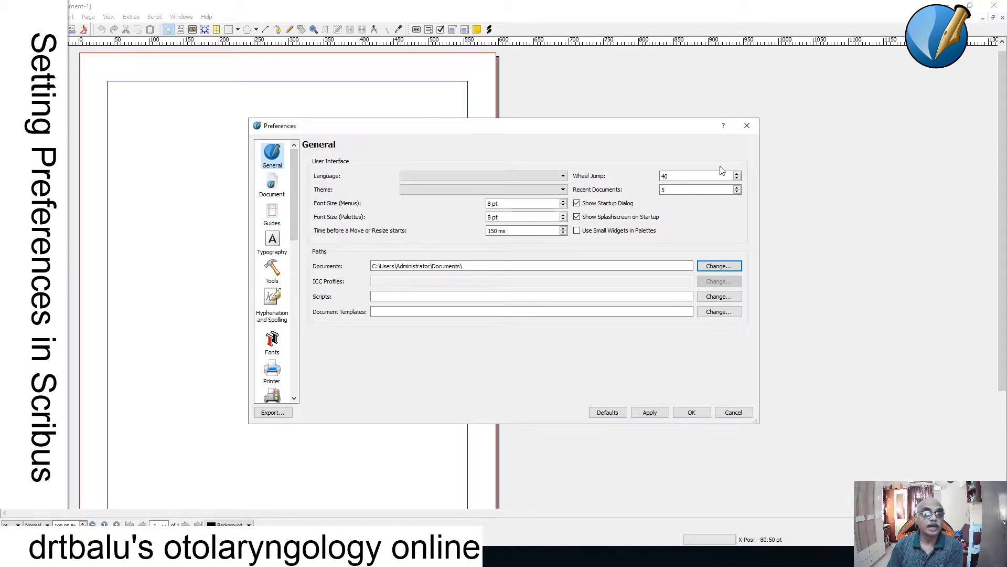
Step: Review the General preferences, including the move or resize delay and the folder chooser for document templates
click(273, 243)
click(272, 155)
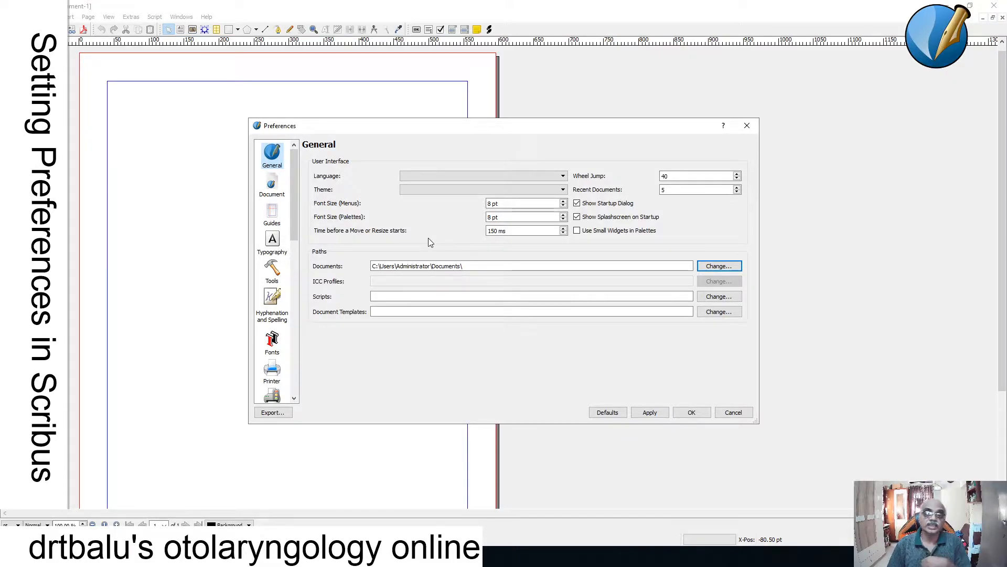
click(527, 232)
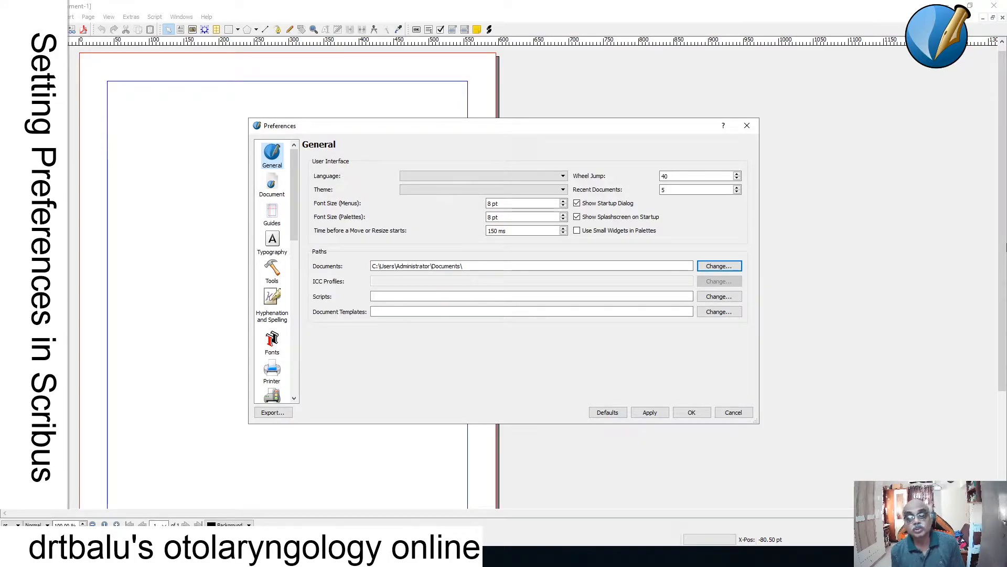
click(708, 312)
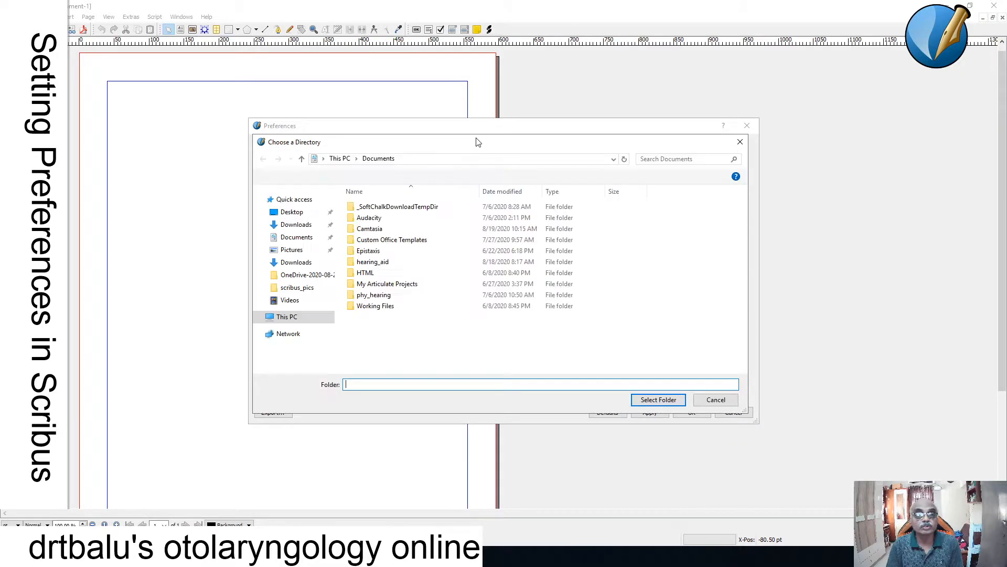
click(716, 399)
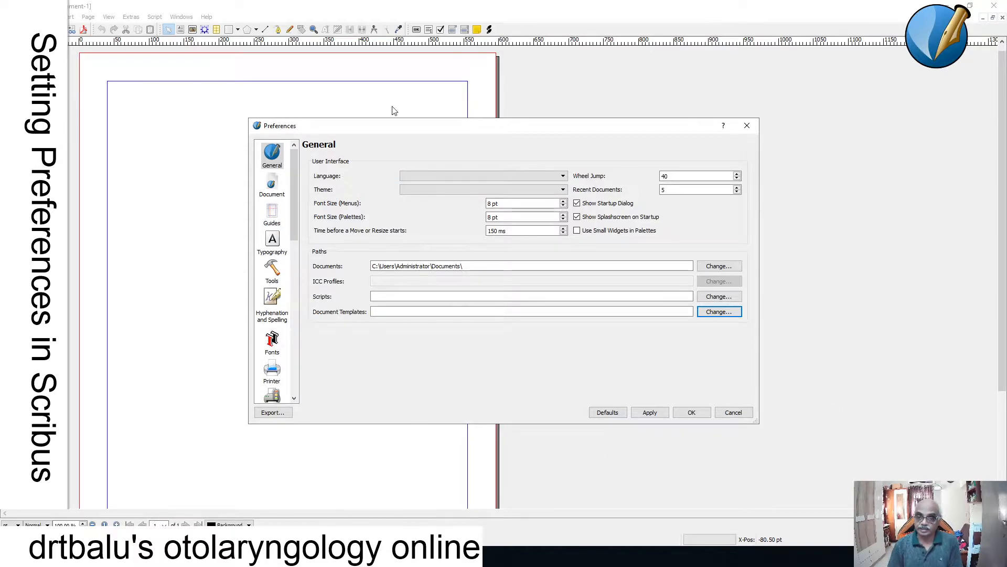
Step: In the Document preferences, try the Custom page size and set the size back to A4
click(276, 185)
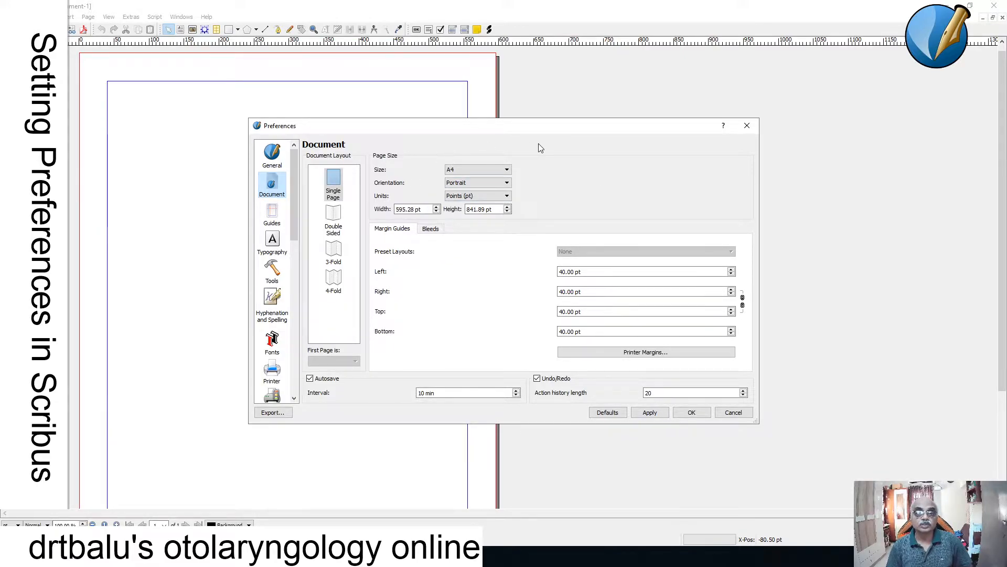
click(507, 170)
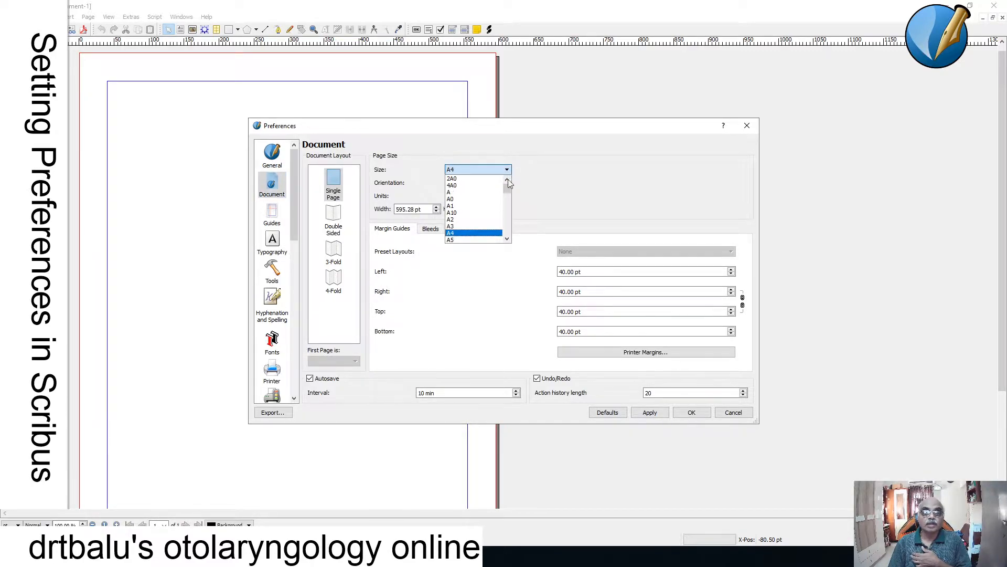
drag(508, 189, 501, 256)
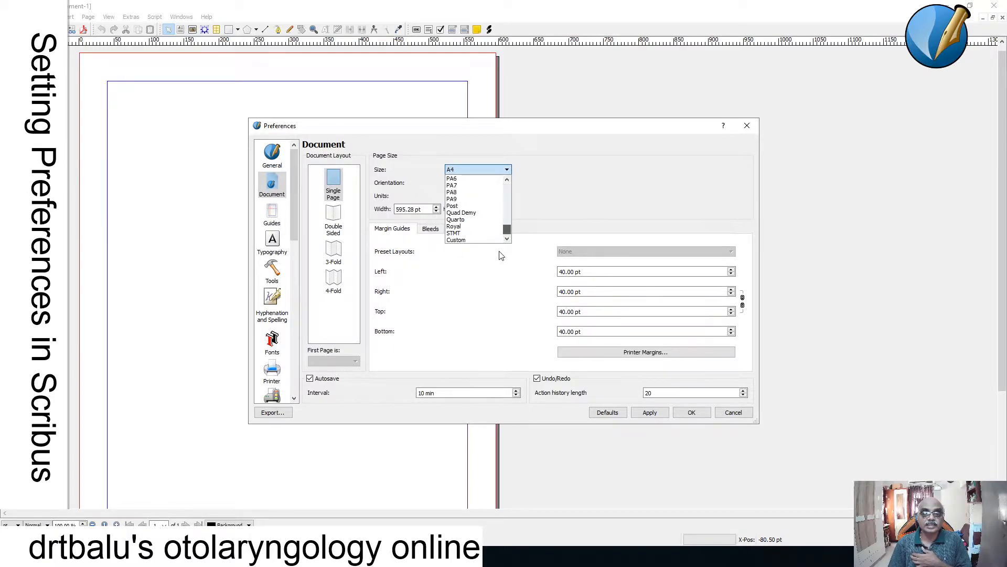
click(475, 240)
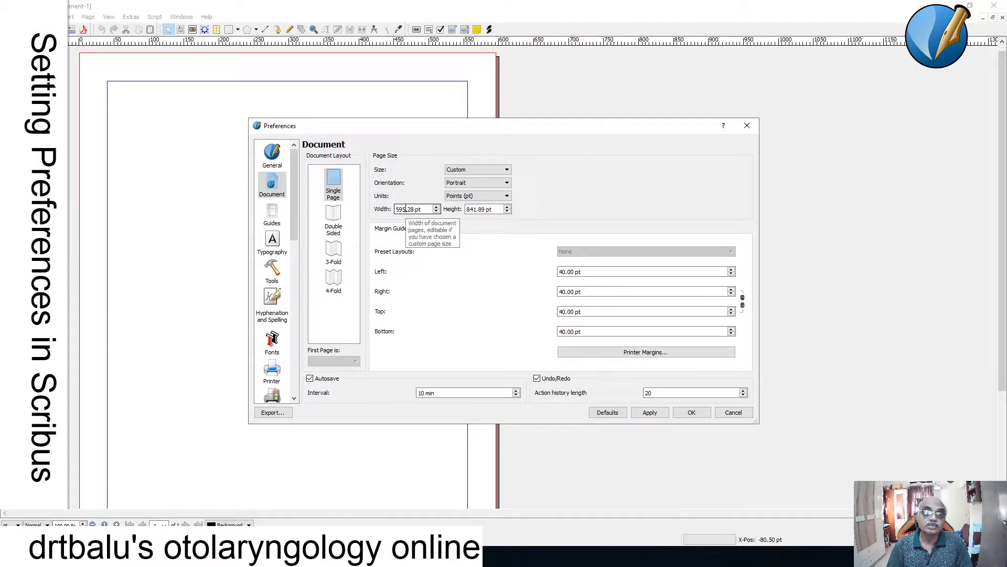
click(507, 171)
drag(510, 229, 514, 182)
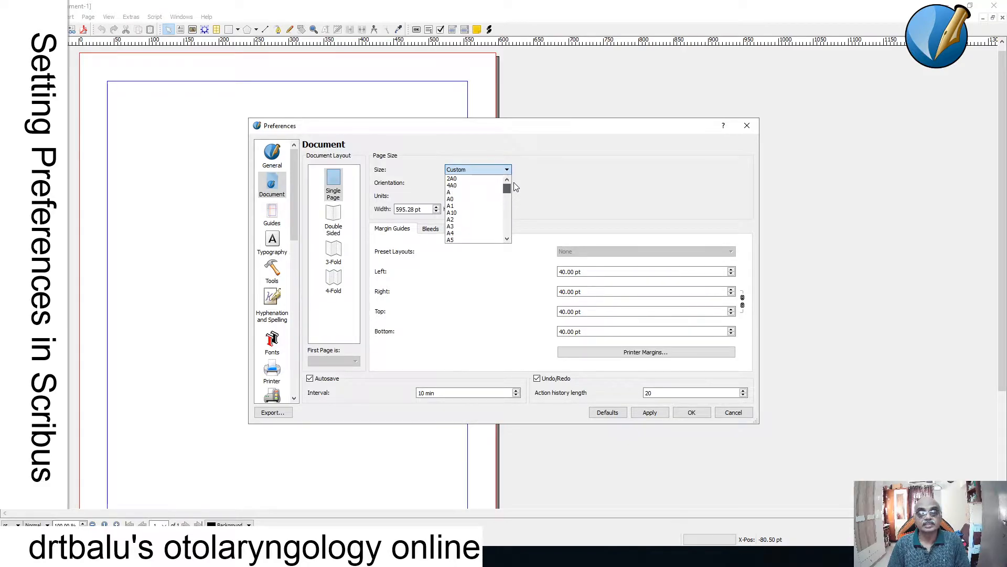
click(462, 233)
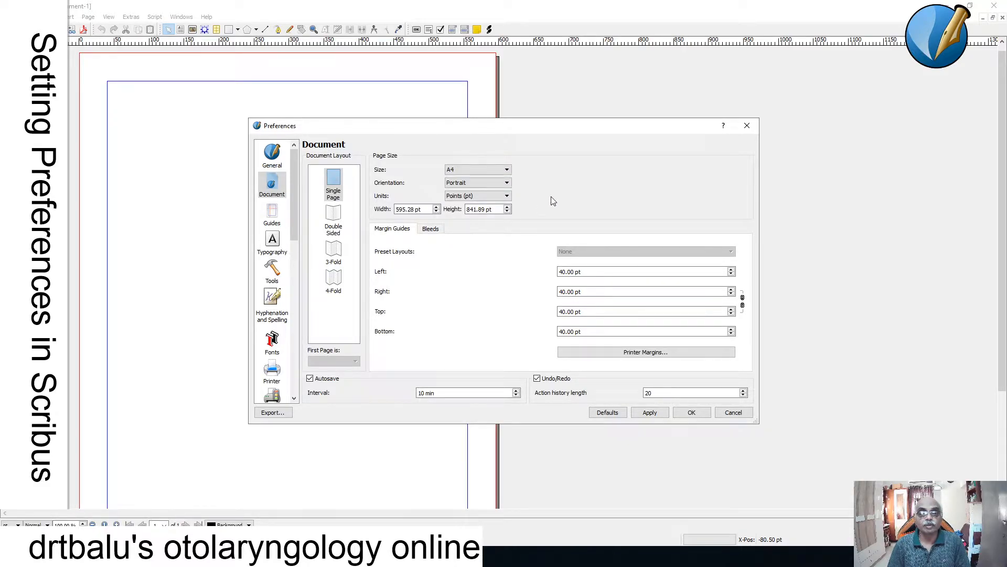
Step: Examine the available page orientations and measurement units in the Document preferences without changing them
click(507, 183)
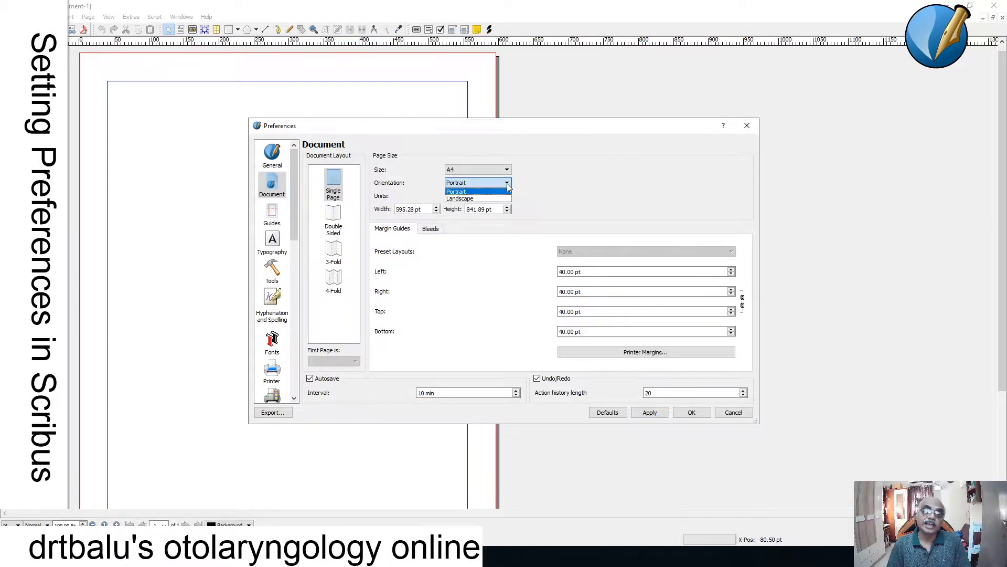
click(507, 184)
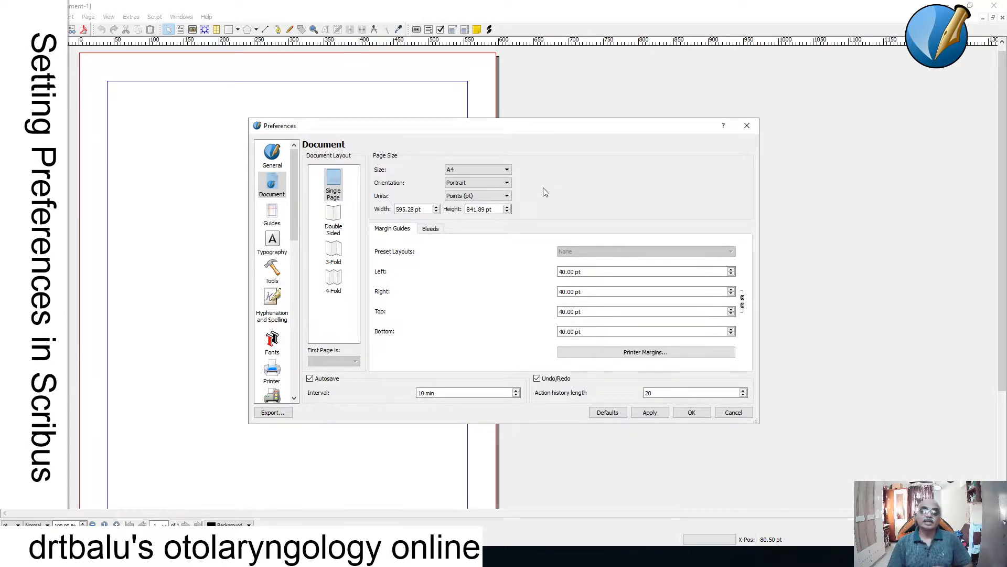
click(505, 186)
click(505, 191)
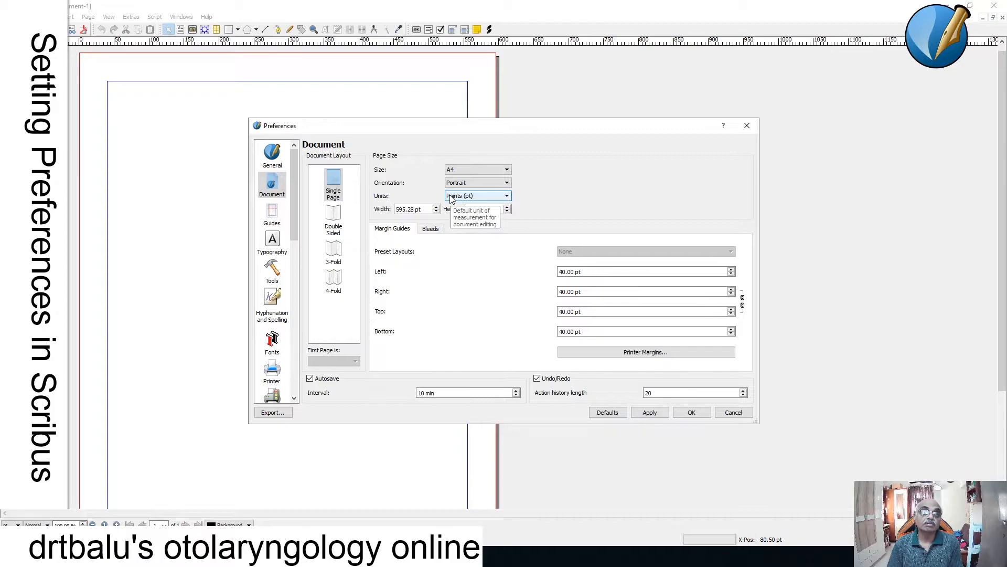
click(509, 197)
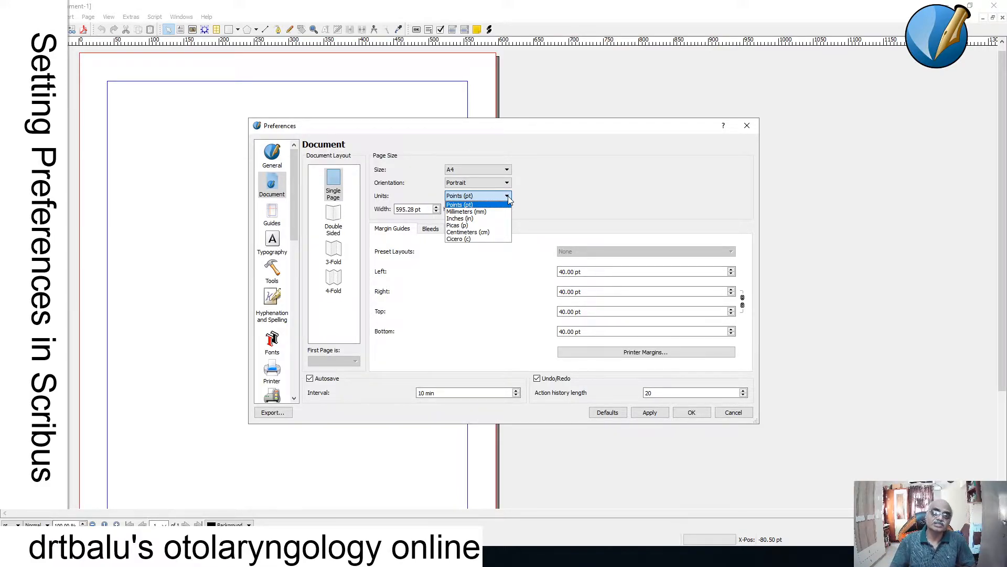
click(571, 208)
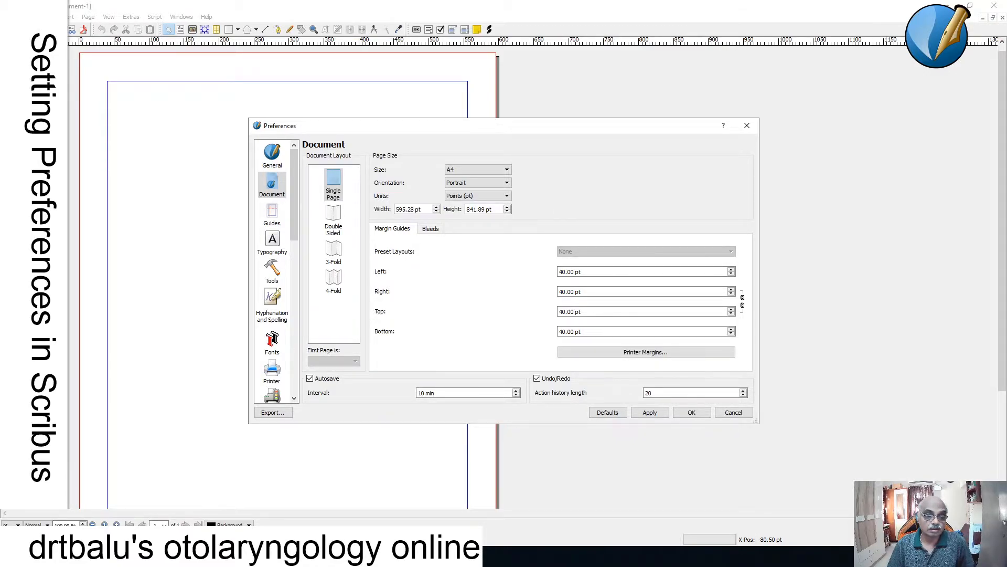
key(alt+Tab)
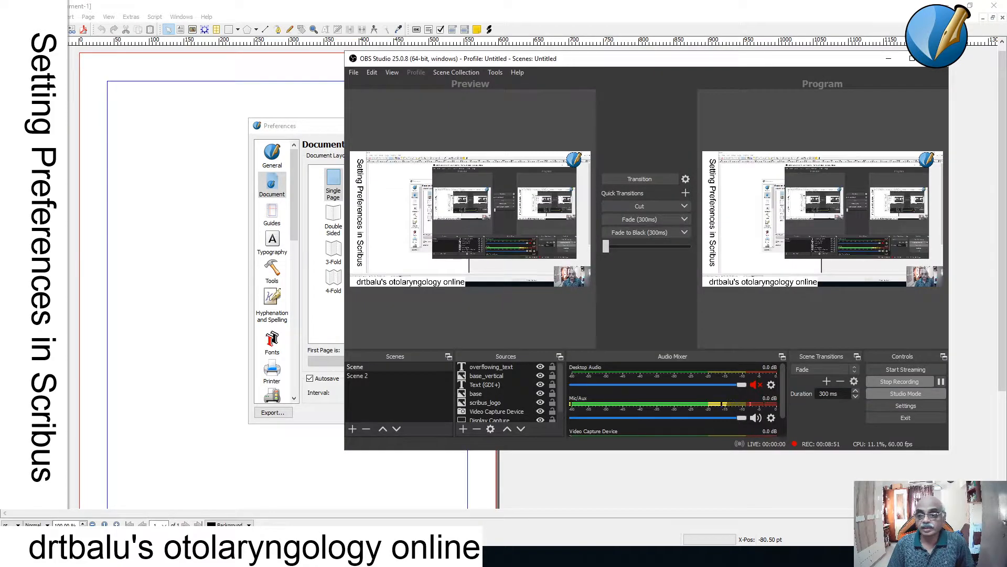
click(889, 59)
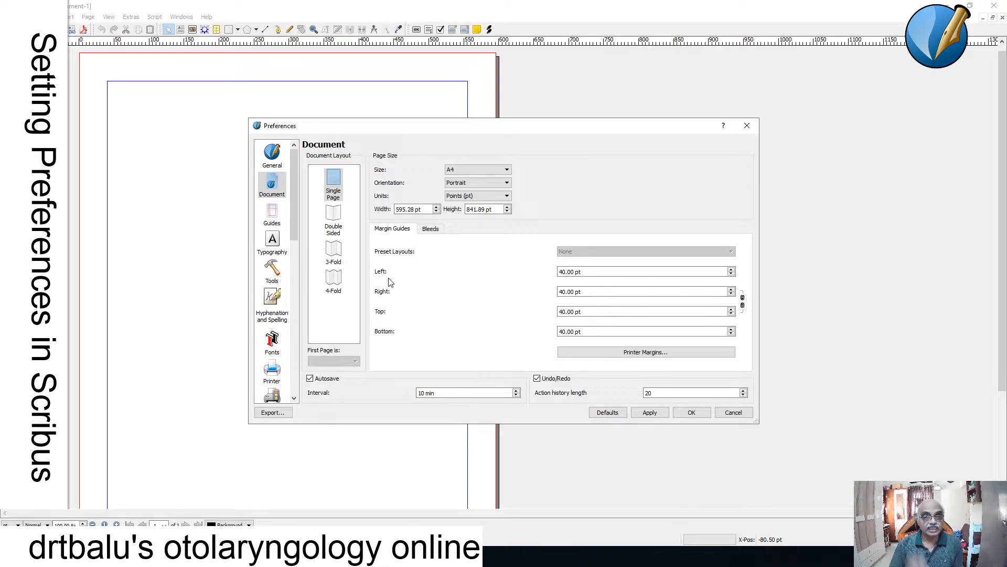
Step: Unlink the bleed values in the Document preferences and raise only the left bleed to 3 pt
click(432, 231)
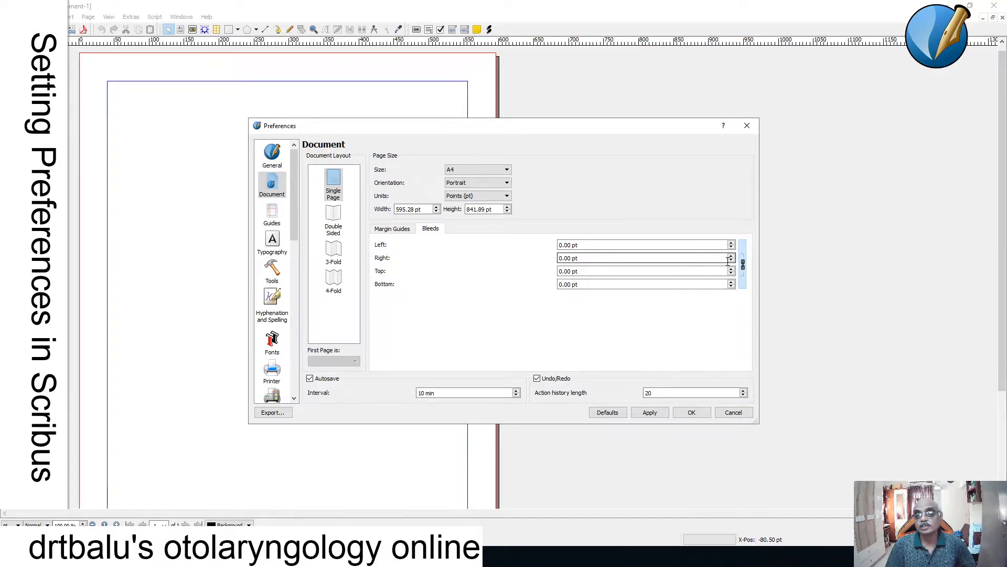
click(744, 265)
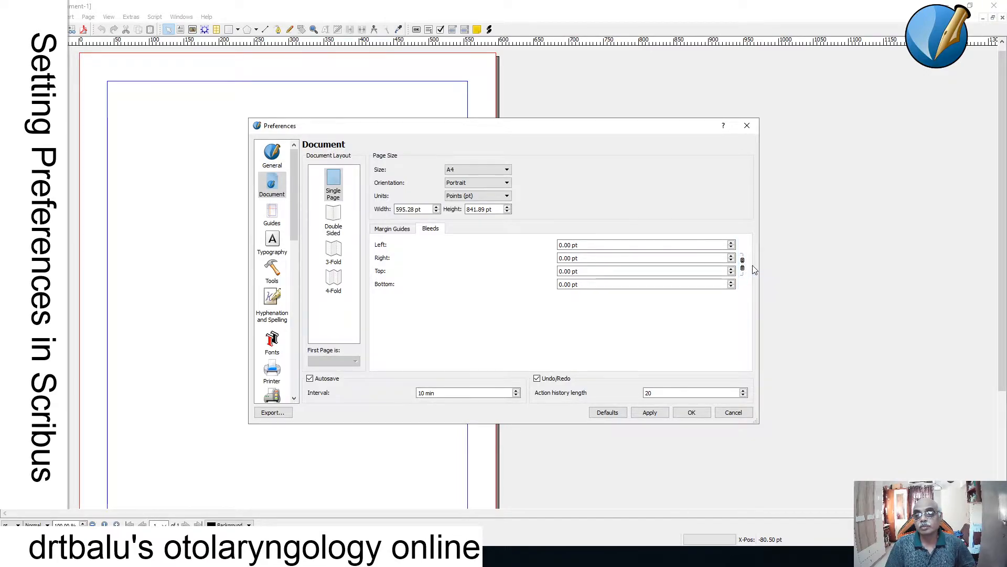
click(731, 243)
click(731, 243)
click(731, 243)
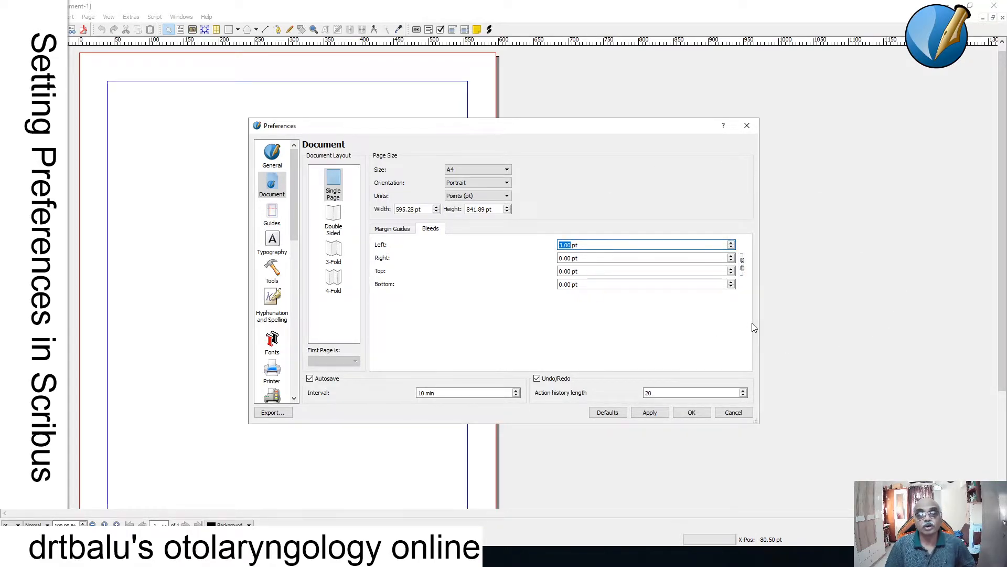
Step: Link the bleed values, set all four bleeds to 3 pt, and accept the preferences
click(743, 264)
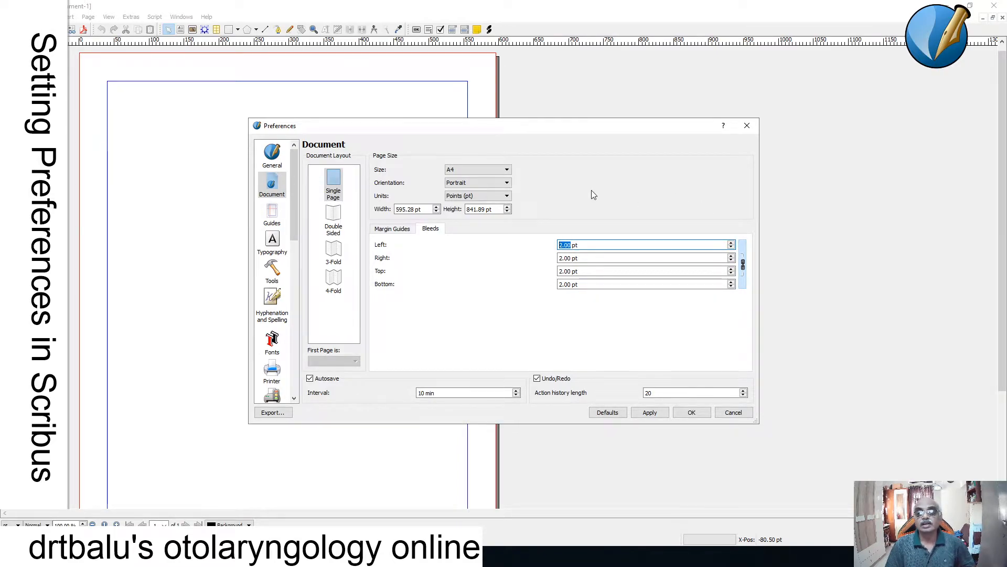
click(731, 243)
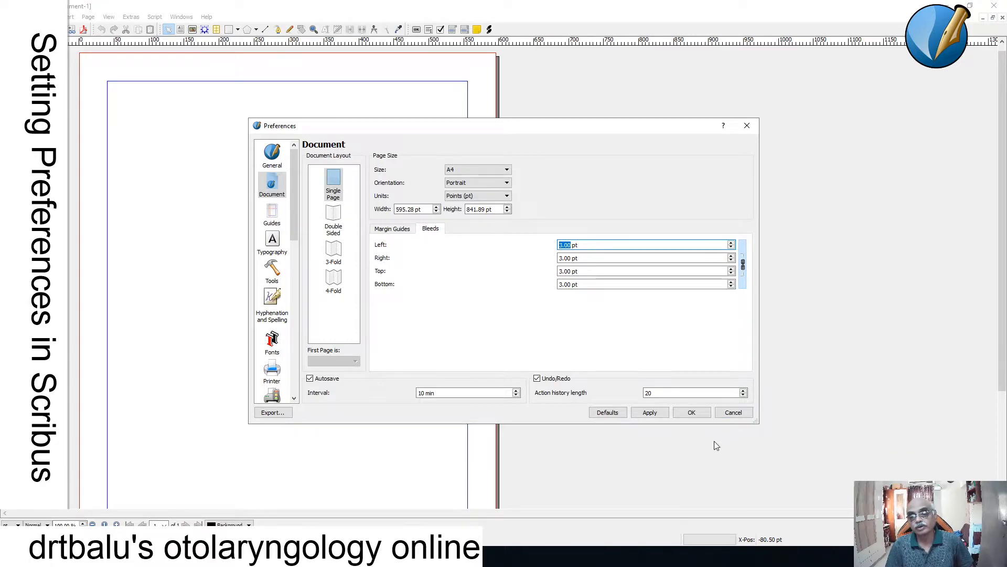
click(692, 413)
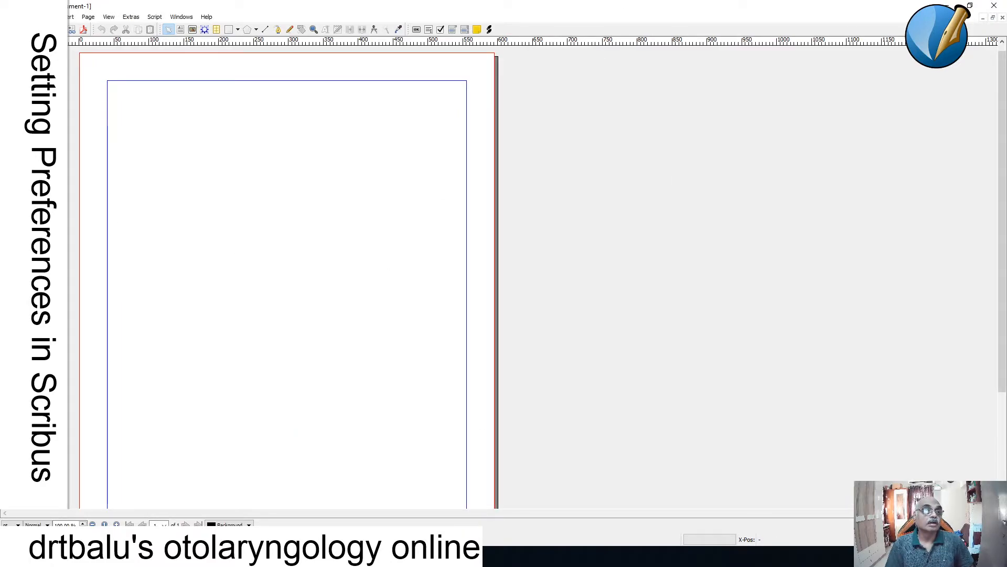
Step: Reopen the preferences and display the bleed settings of the Document section
key(alt+f)
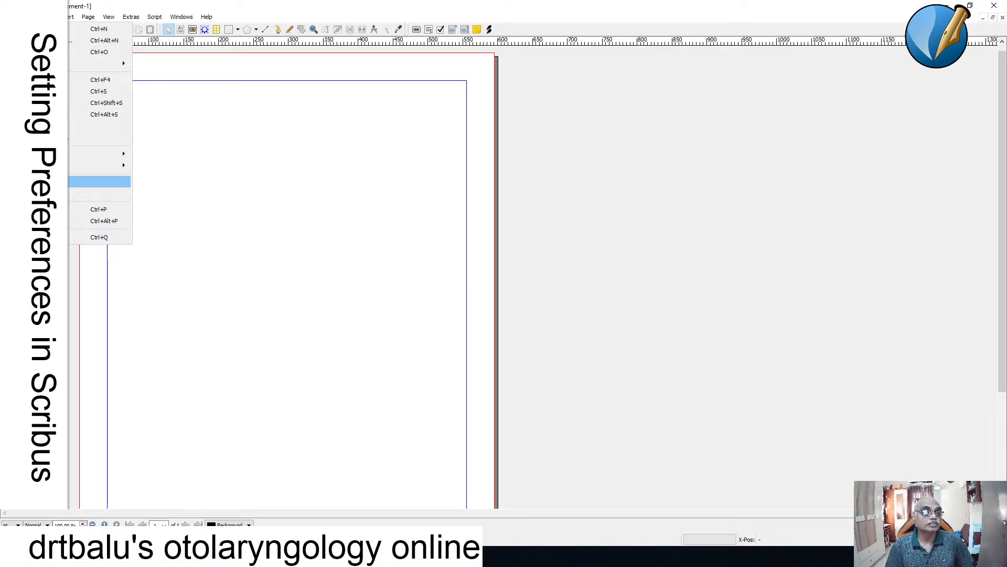
key(Return)
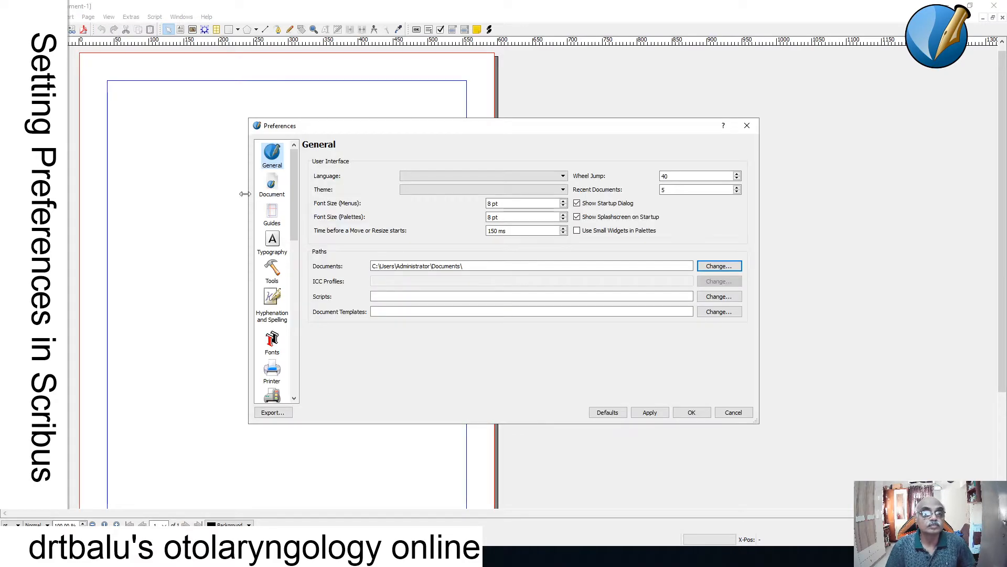
click(271, 185)
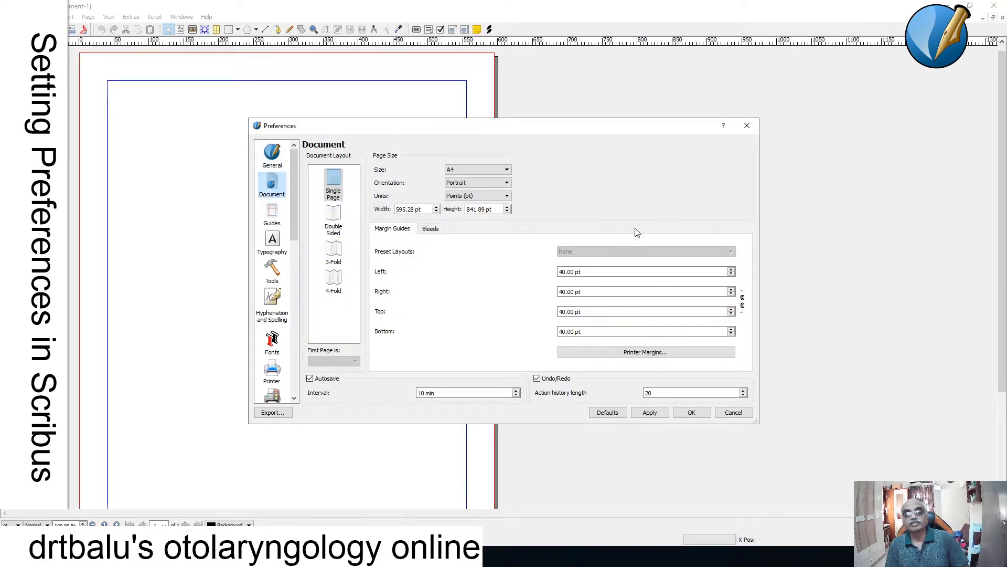
click(428, 231)
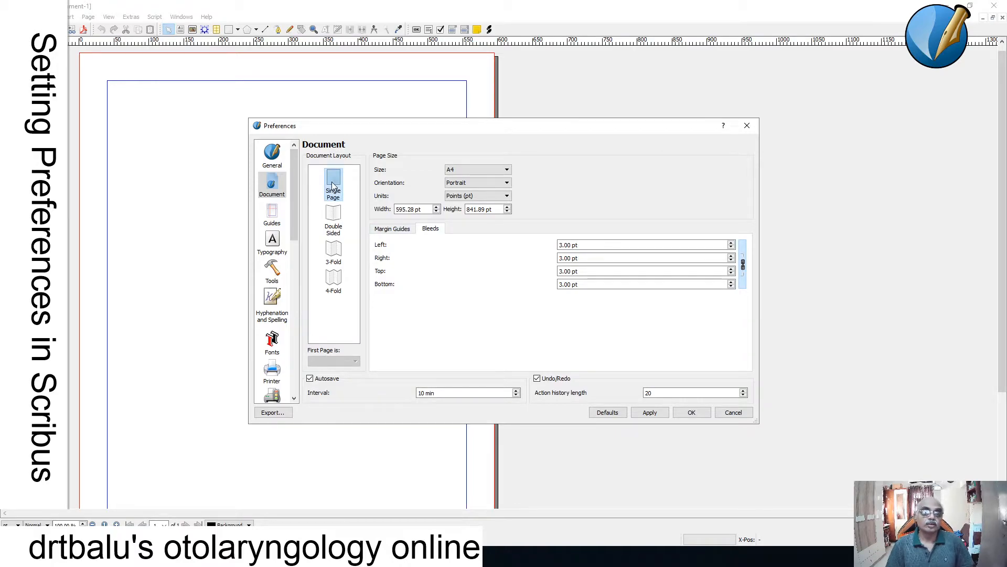
Step: Try the Double Sided, 3-Fold and 4-Fold document layouts with the margin guides displayed, and return to Single Page
click(333, 224)
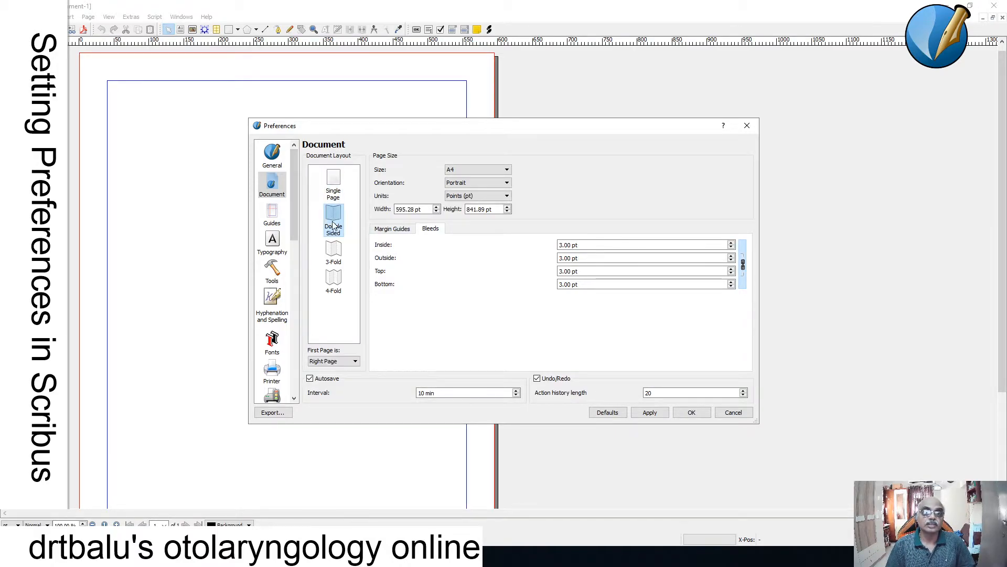
click(334, 254)
click(392, 229)
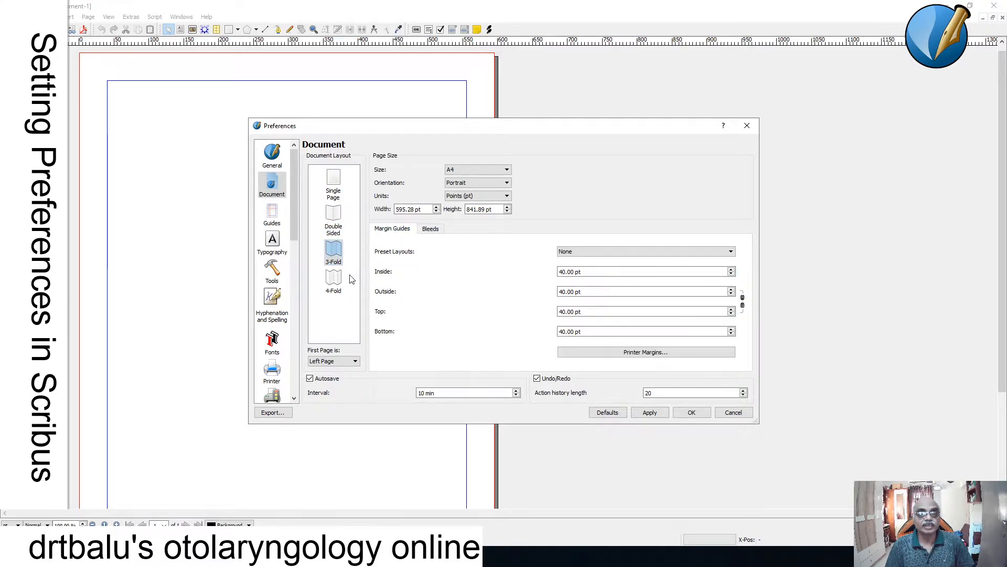
click(334, 282)
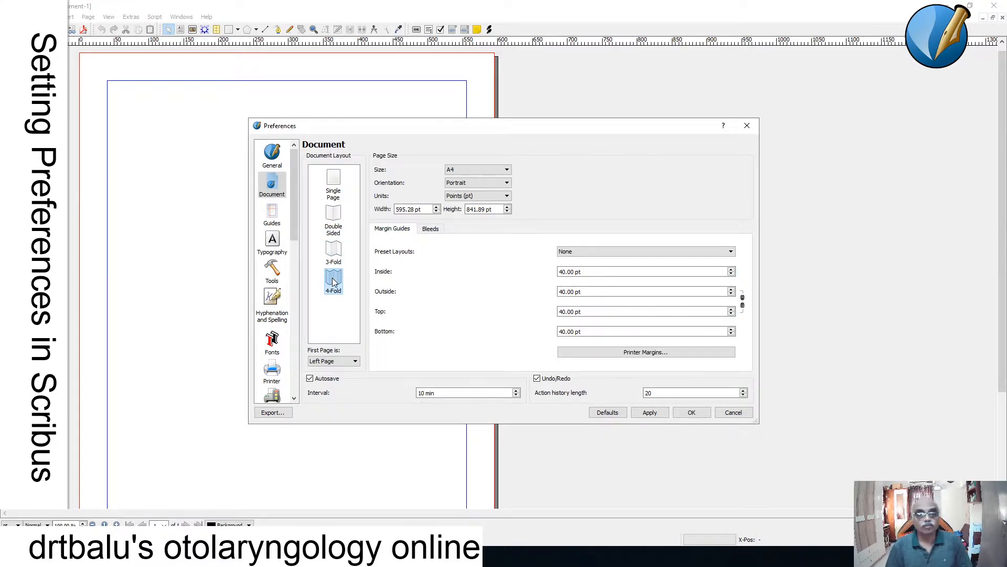
click(335, 186)
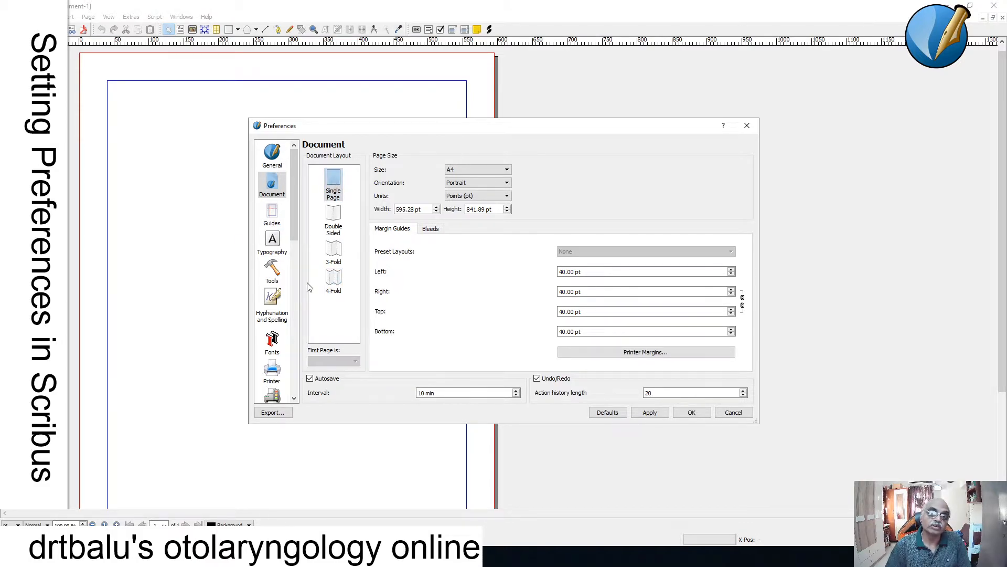
click(337, 221)
click(343, 186)
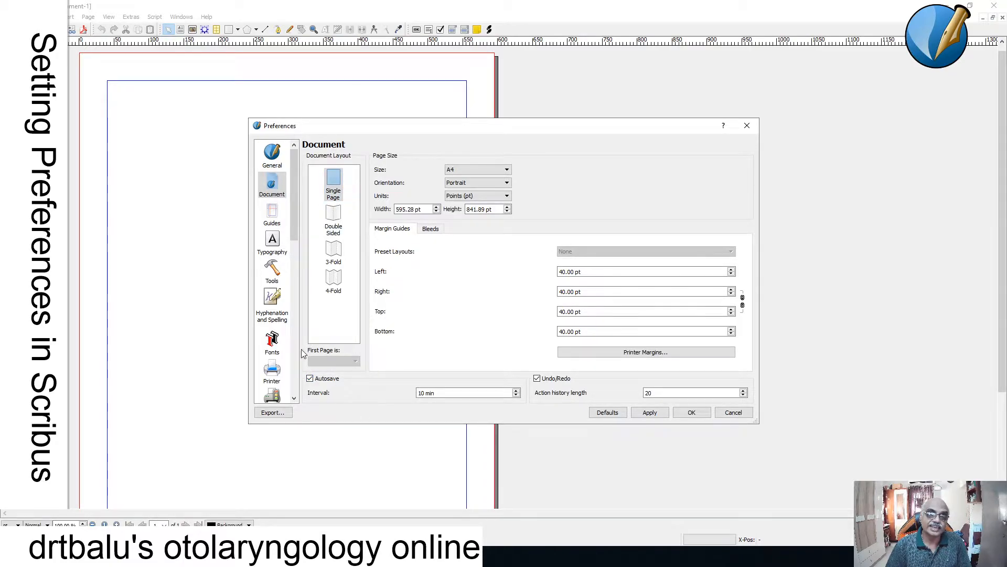
Step: Set the document layout to Double Sided and apply the Document preferences
click(331, 223)
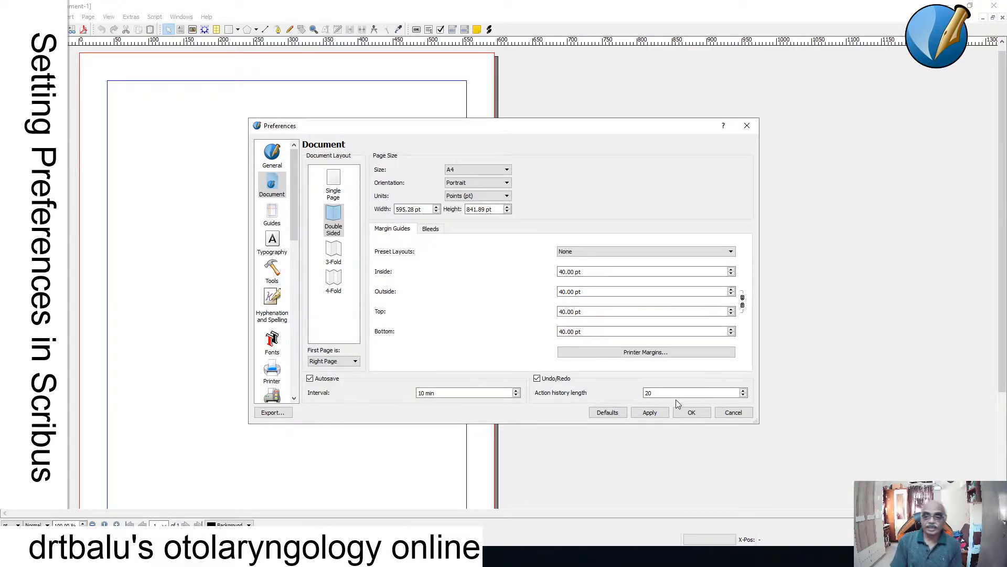
mouse_move(676, 393)
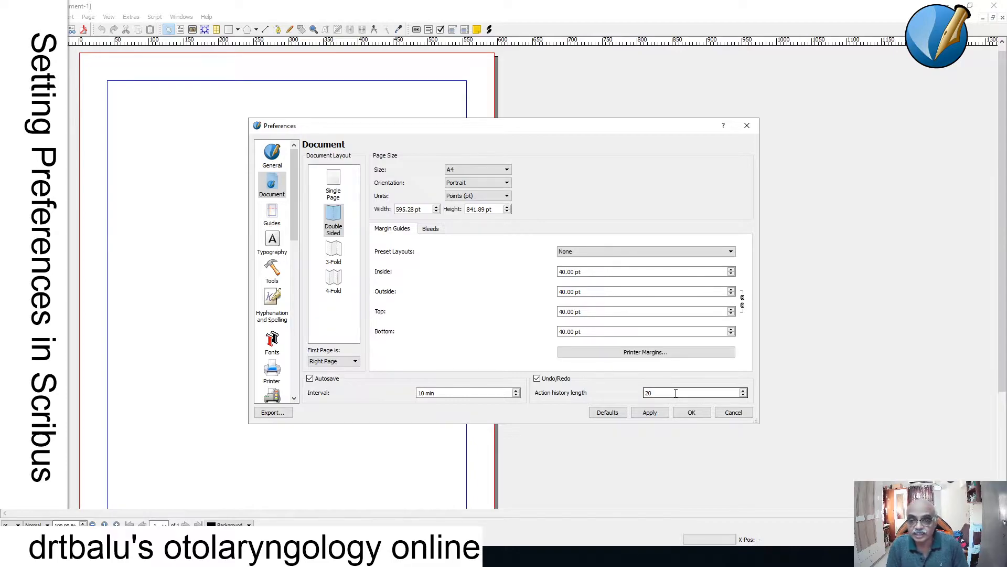
click(649, 413)
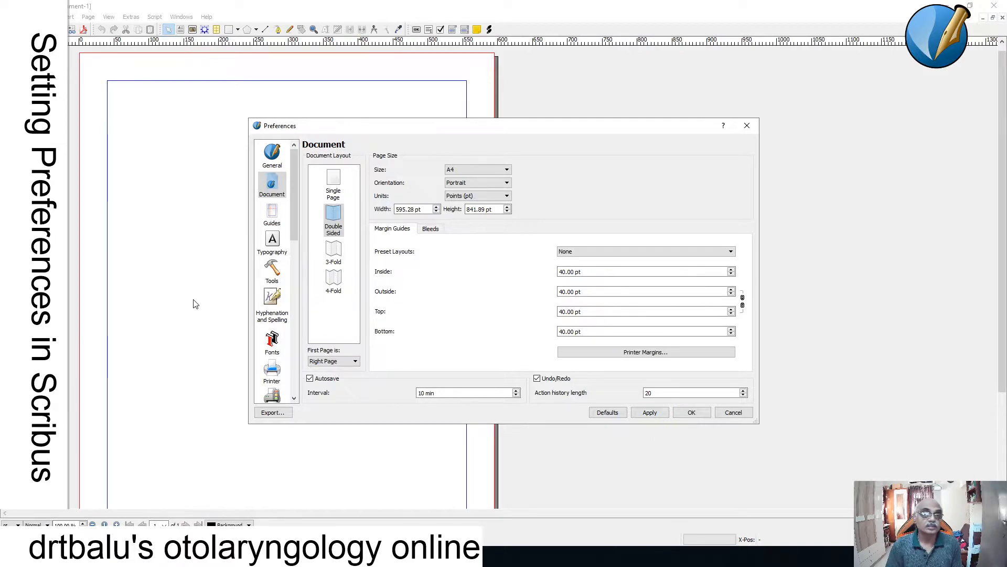
Step: In the Guides preferences, change the margin color to red
click(269, 214)
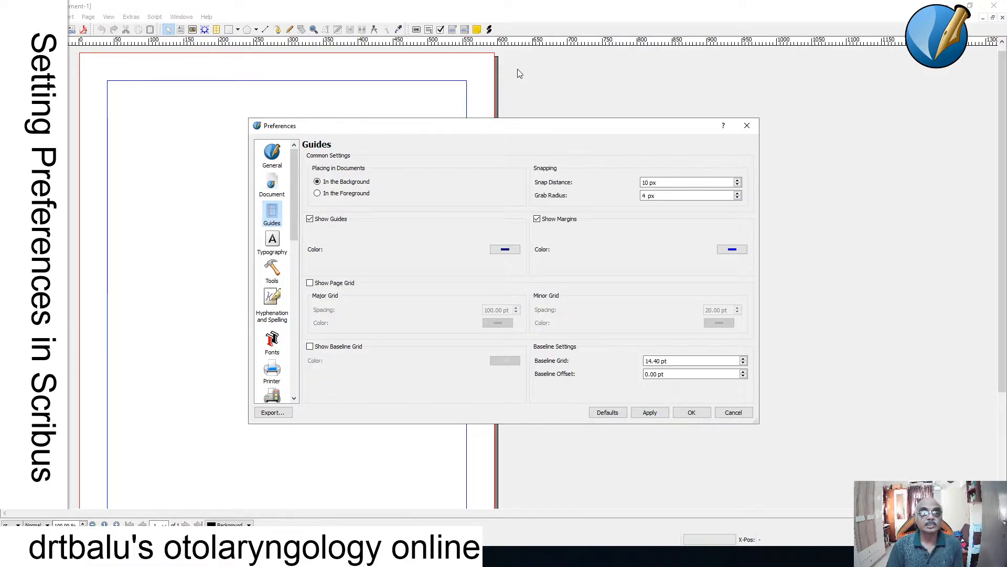
drag(391, 129, 572, 132)
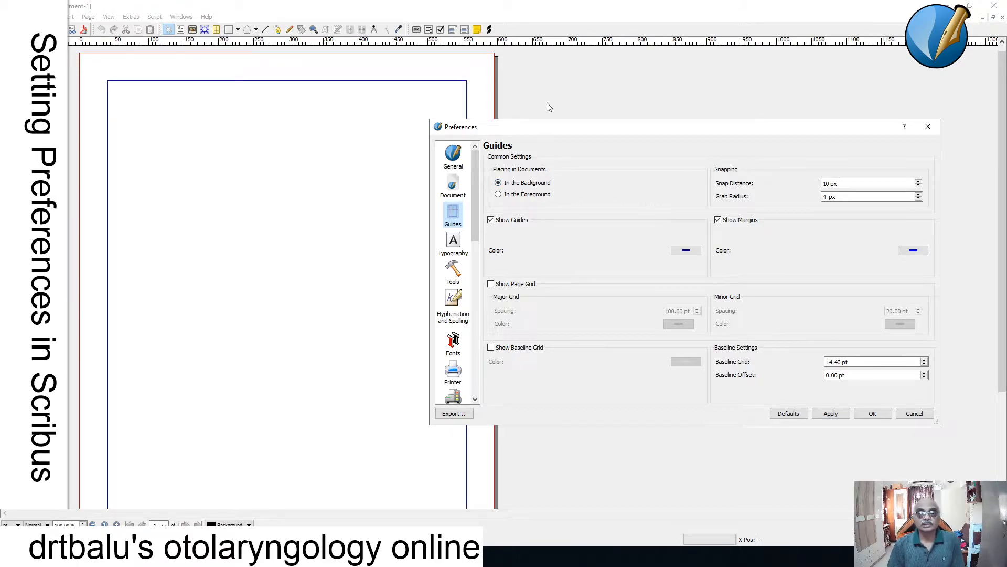
drag(539, 132, 341, 151)
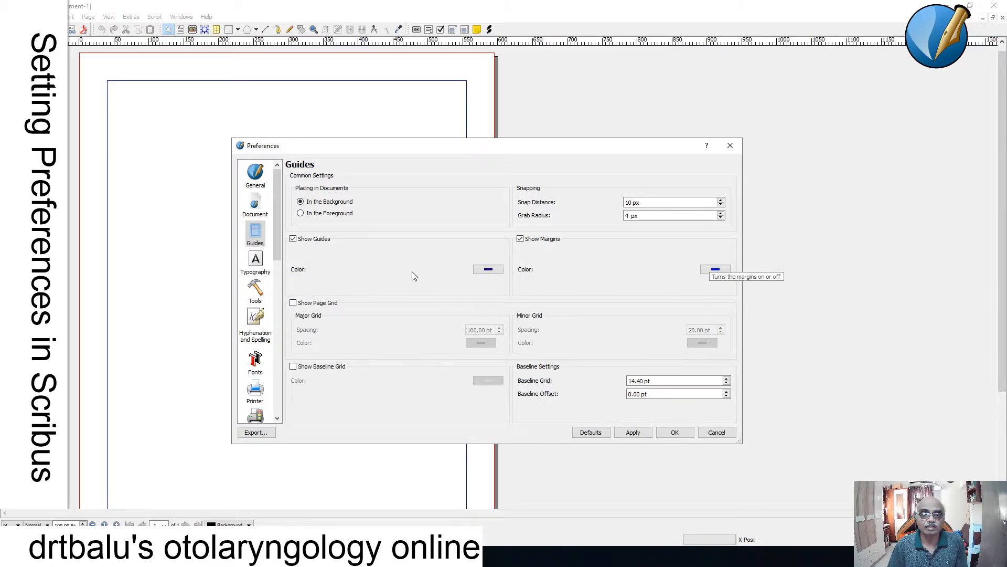
click(723, 272)
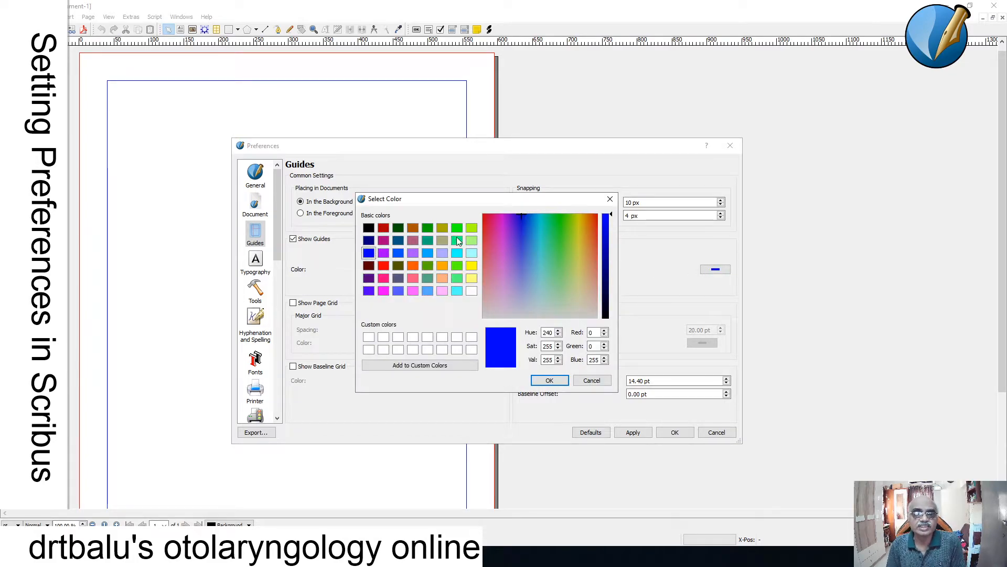
click(383, 241)
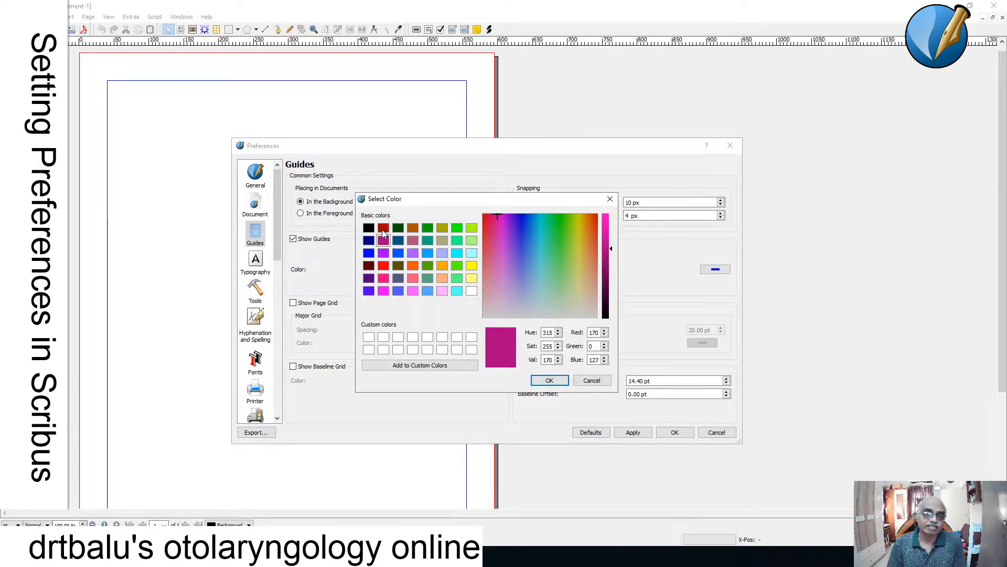
click(384, 229)
click(549, 380)
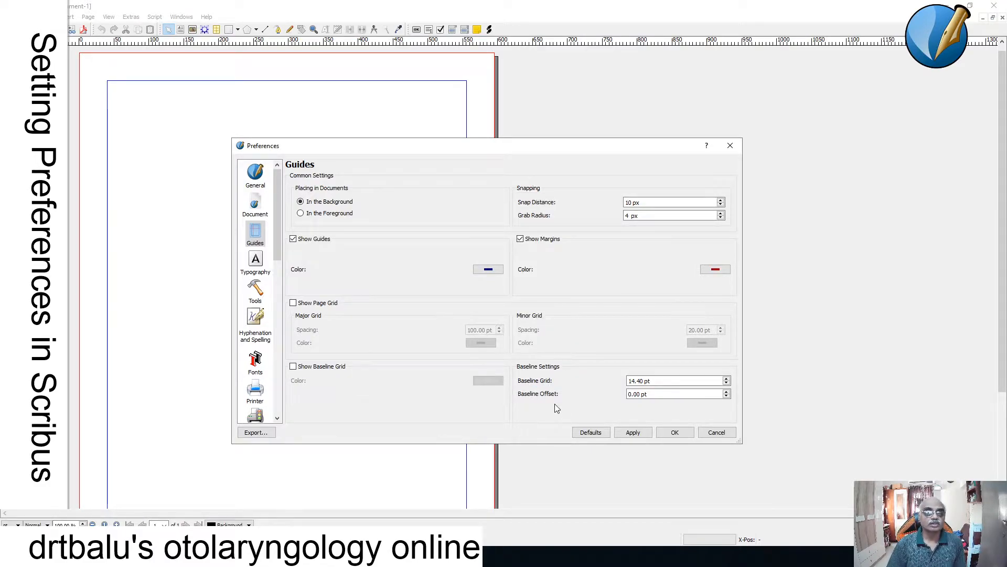
Step: Enable the page grid and the baseline grid in the Guides preferences, and apply the changes
click(293, 305)
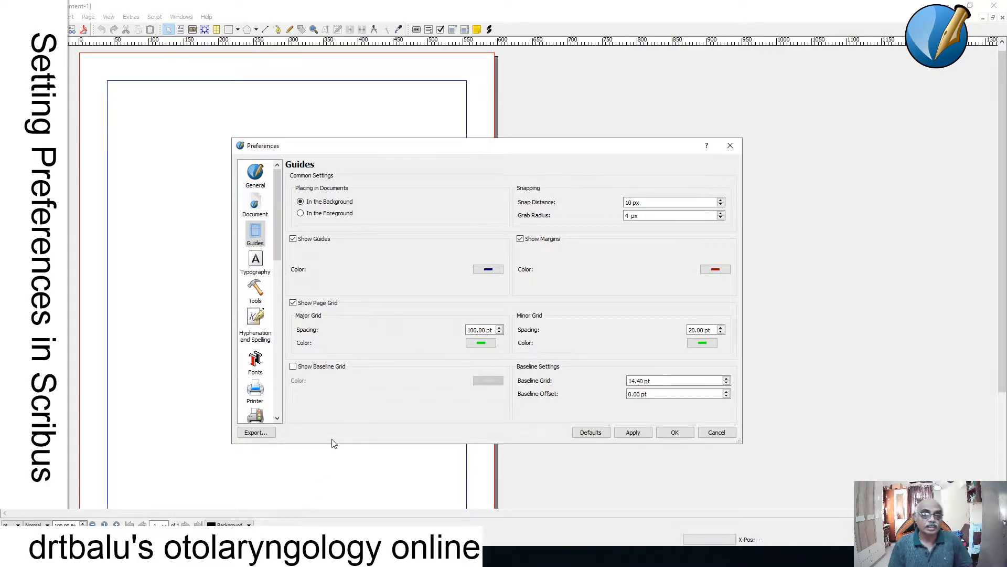
click(294, 366)
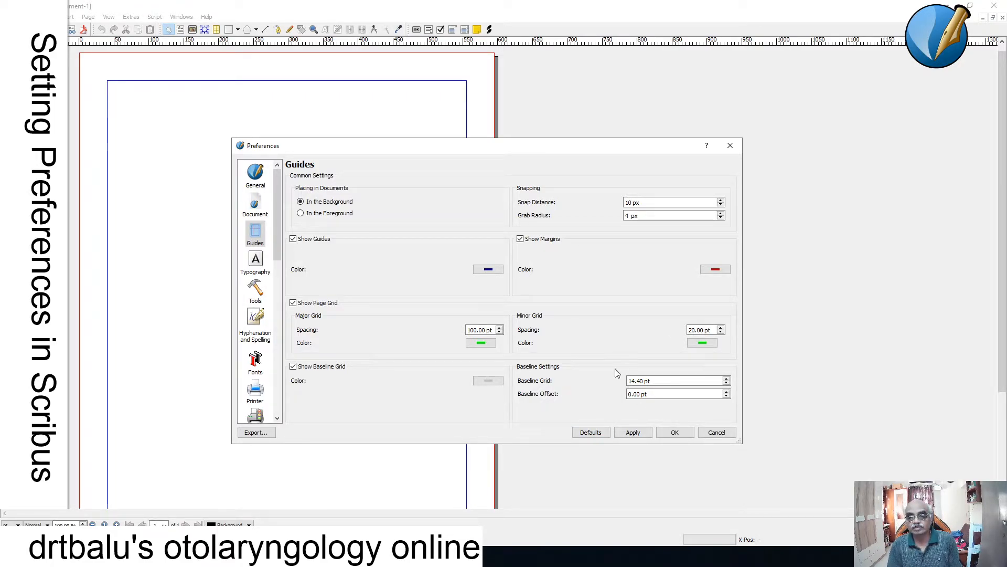
click(642, 436)
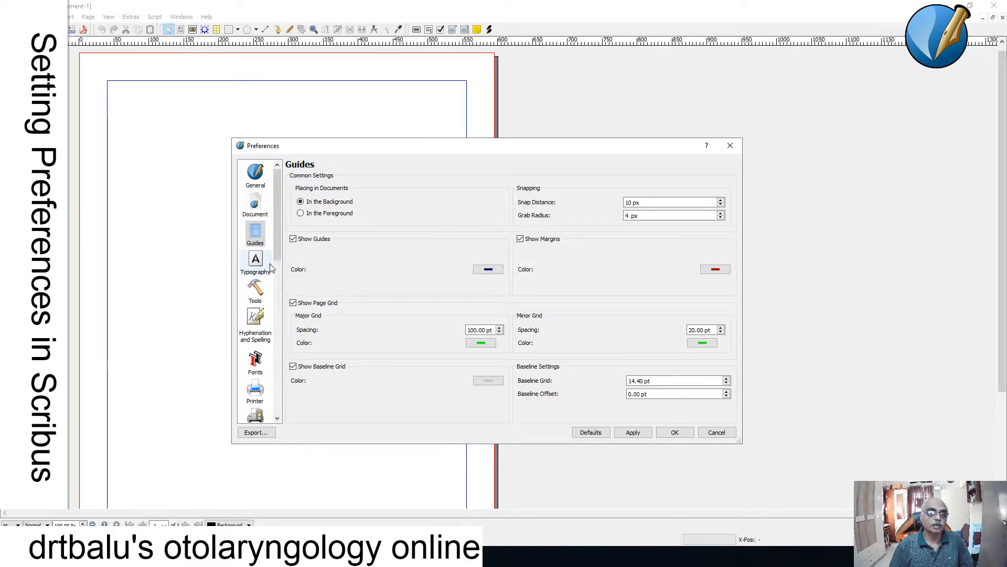
Step: In the Typography preferences, set the underline displacement to 85 %
click(255, 263)
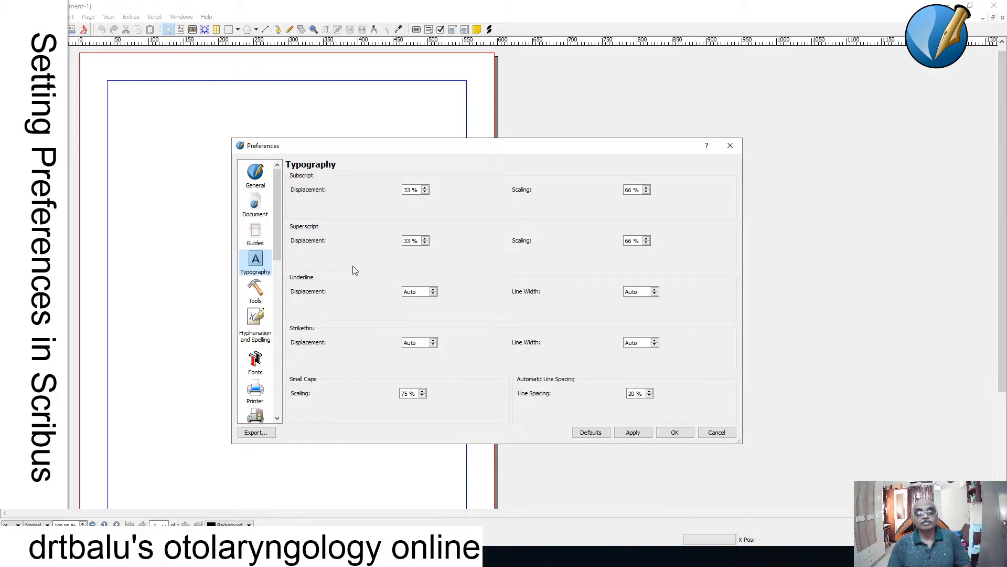
click(433, 289)
click(434, 295)
click(434, 289)
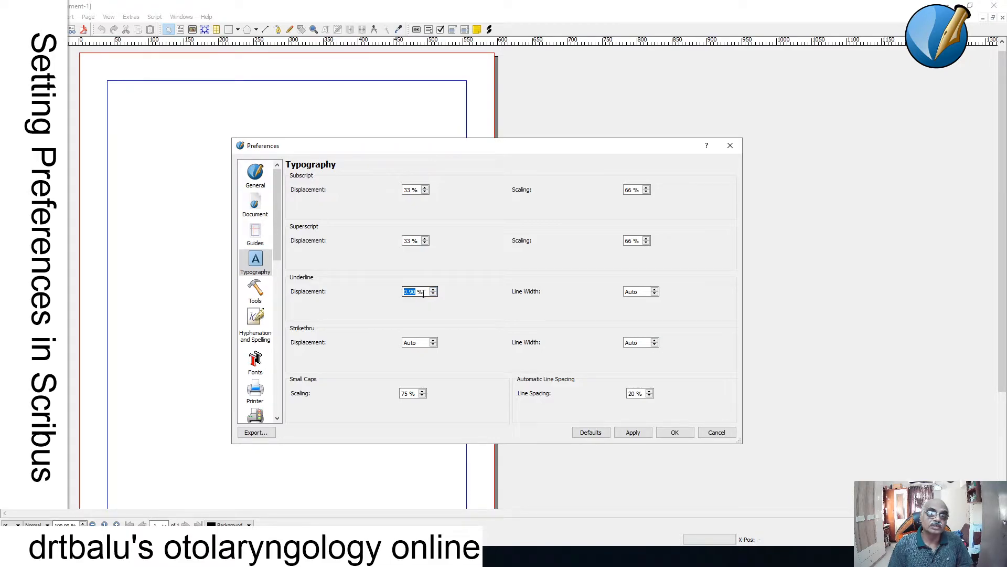
click(425, 294)
click(434, 289)
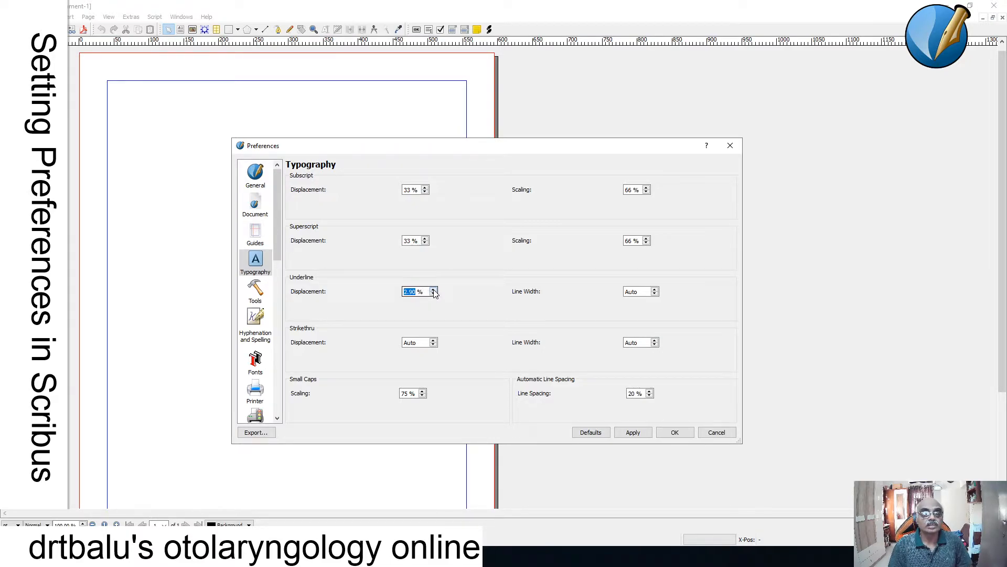
click(433, 293)
click(433, 293)
click(433, 294)
click(433, 294)
click(433, 294)
click(433, 294)
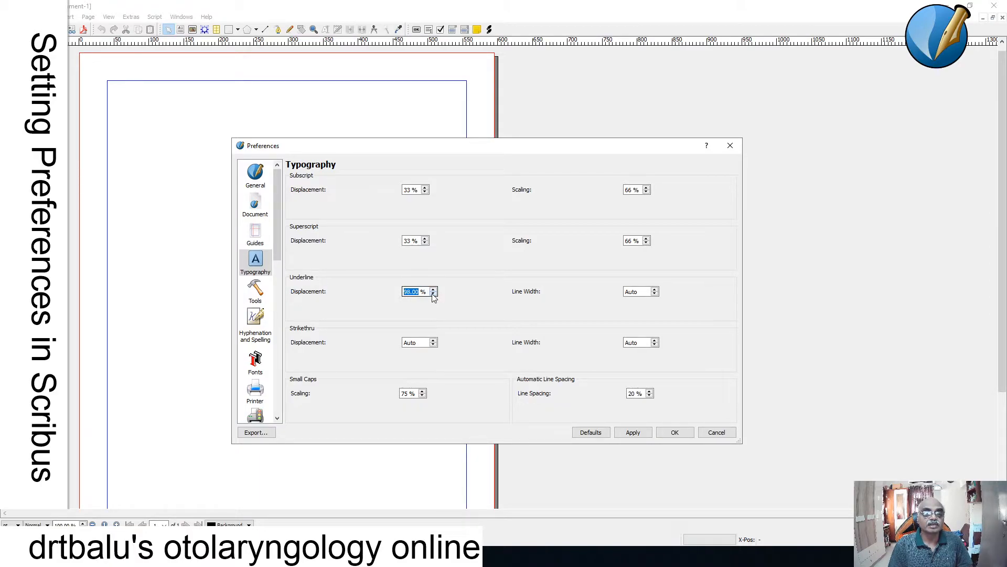
click(433, 294)
click(433, 294)
click(433, 294)
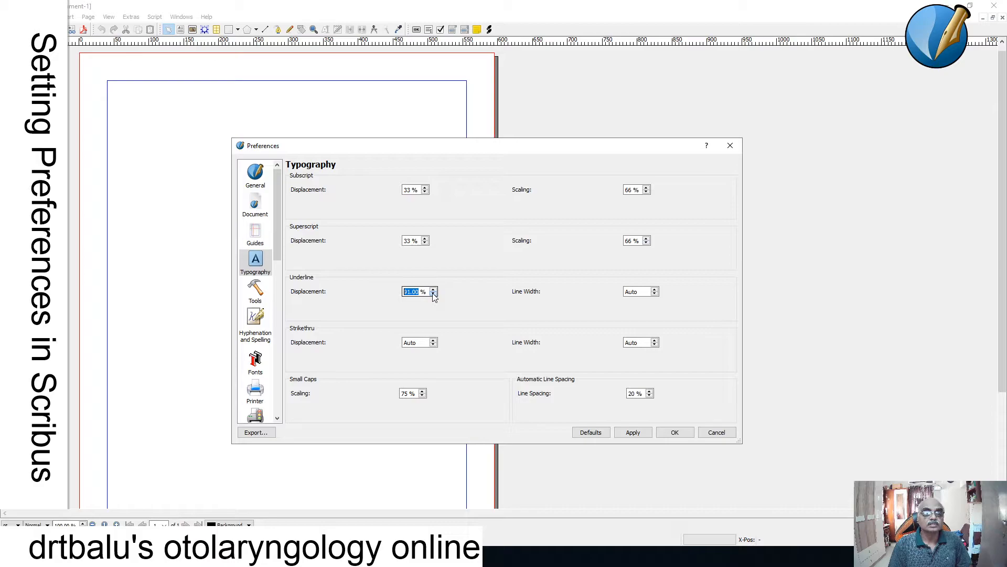
click(433, 294)
click(434, 294)
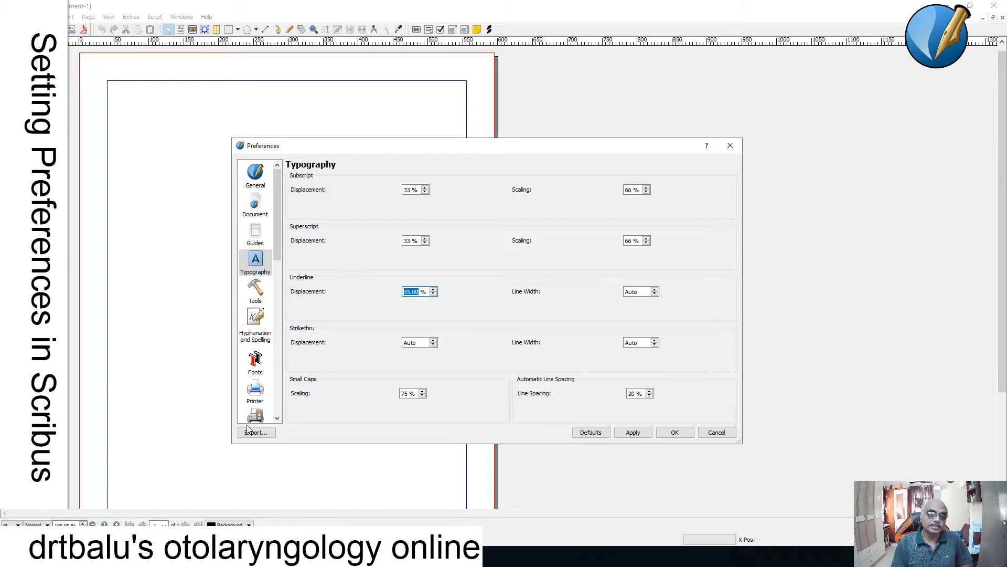
Step: In the Tools preferences, set the default text font to Arial Bold
click(257, 294)
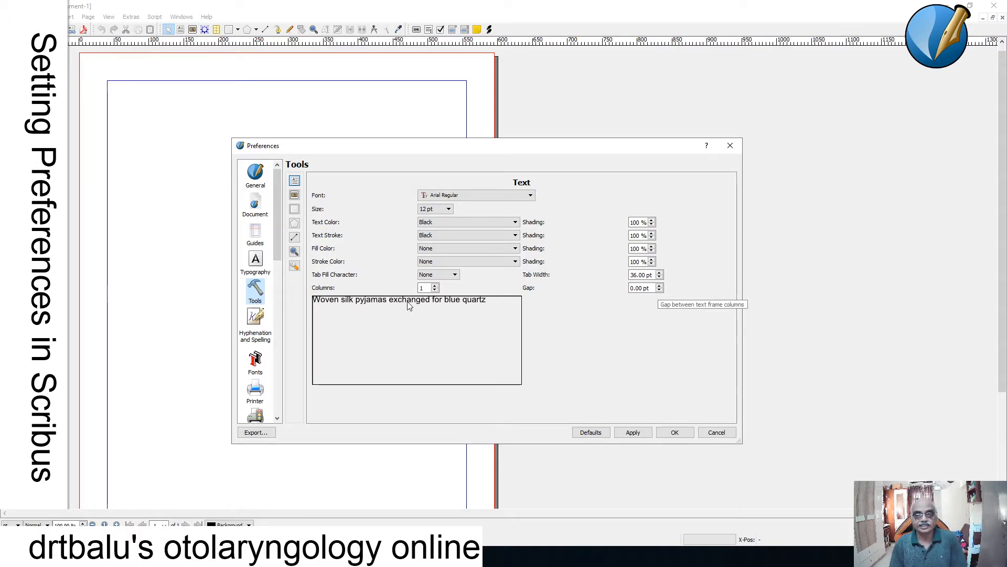
click(466, 196)
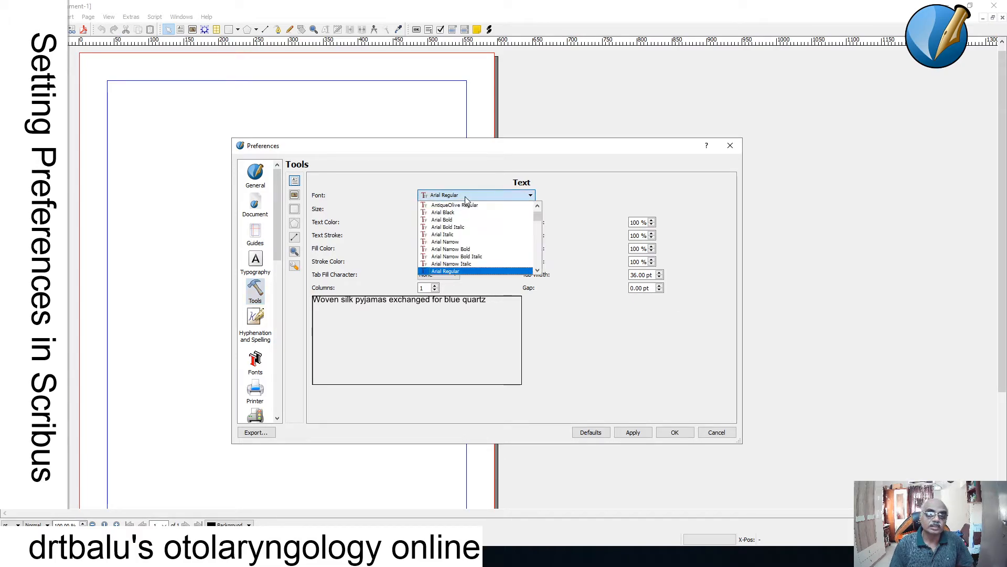
click(461, 219)
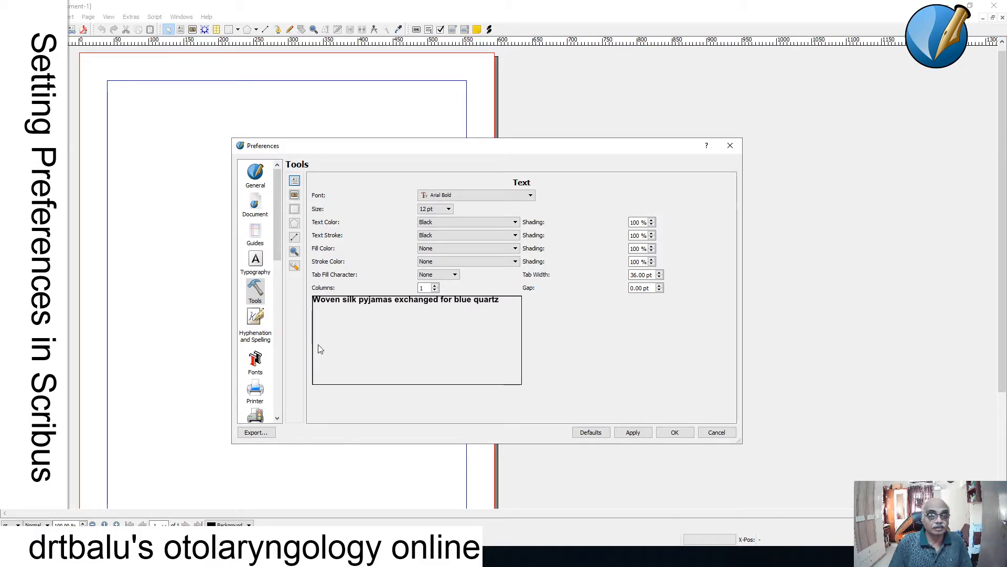
Step: Examine the image tool preferences and the available fill colors without changing them
click(295, 195)
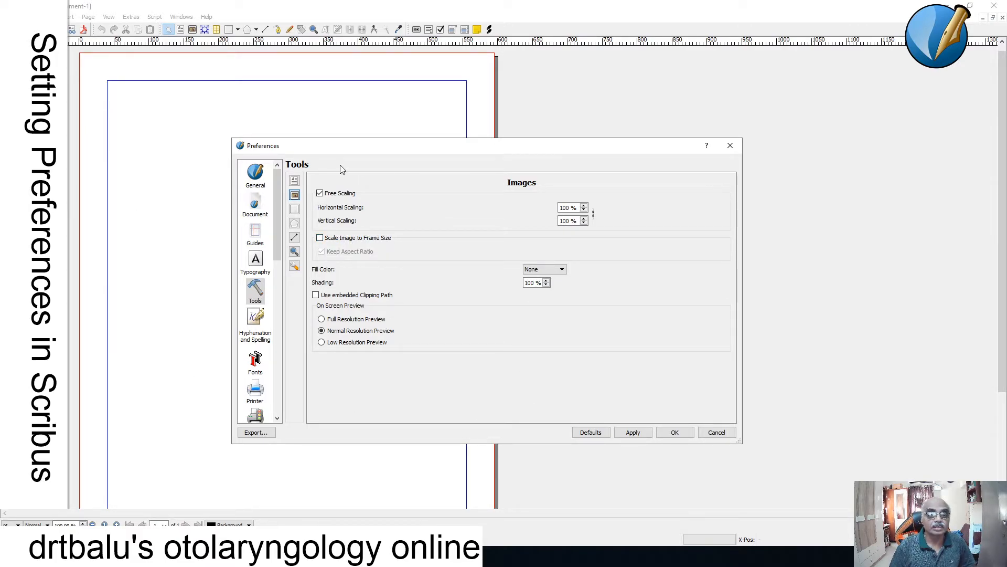
click(562, 270)
click(563, 270)
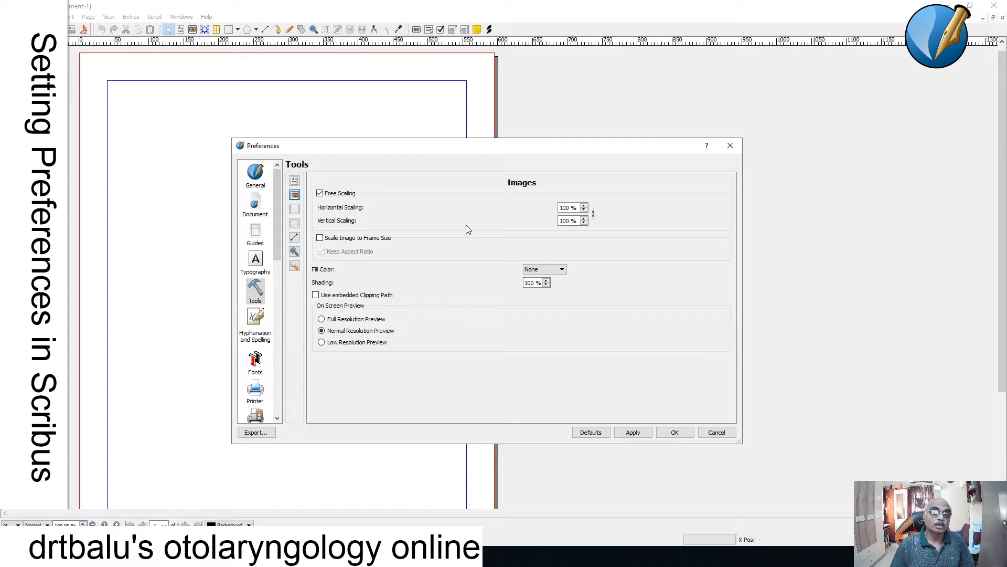
Step: In the Hyphenation and Spelling preferences, enable automatic hyphenation during typing and hyphenation suggestions
click(260, 329)
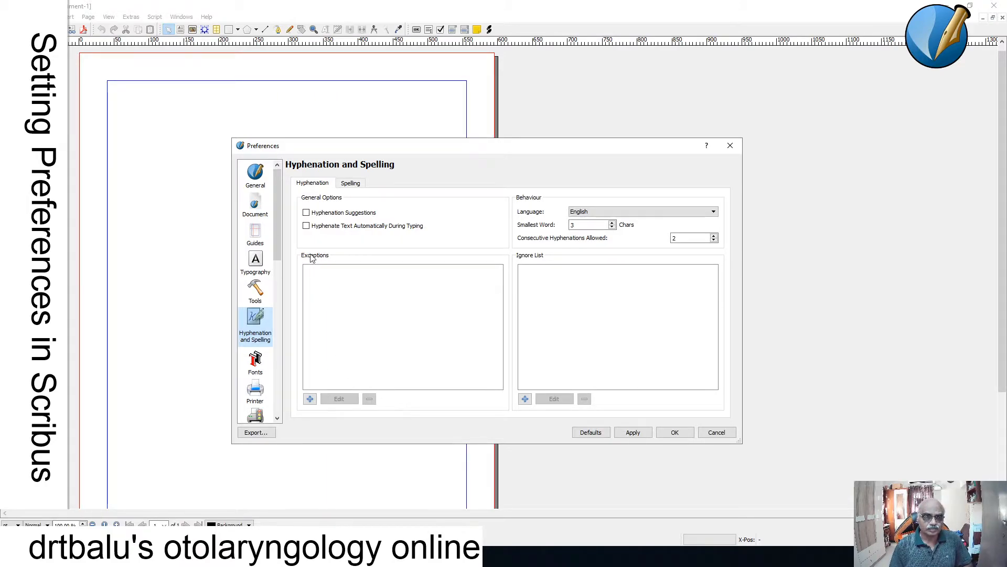
click(307, 226)
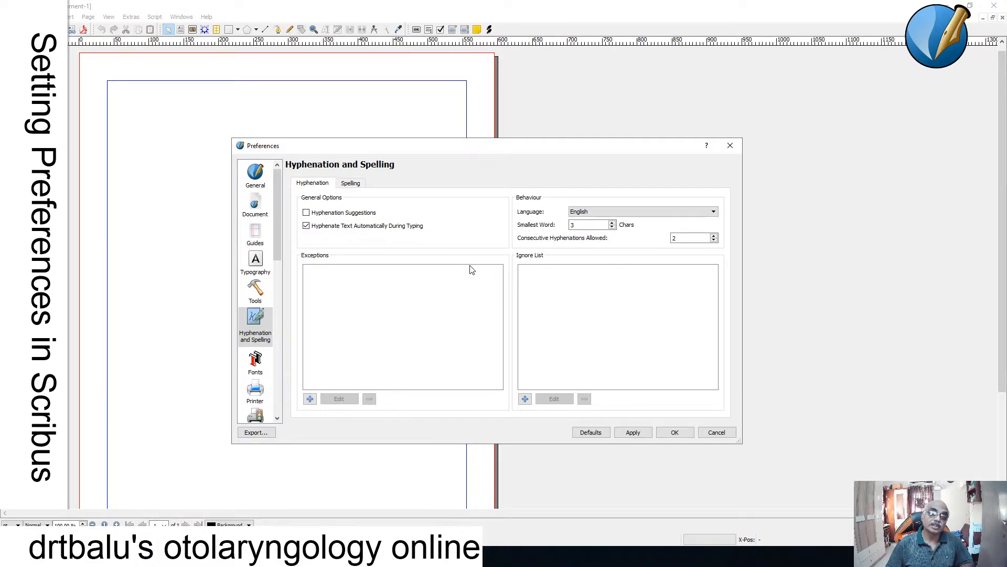
click(305, 213)
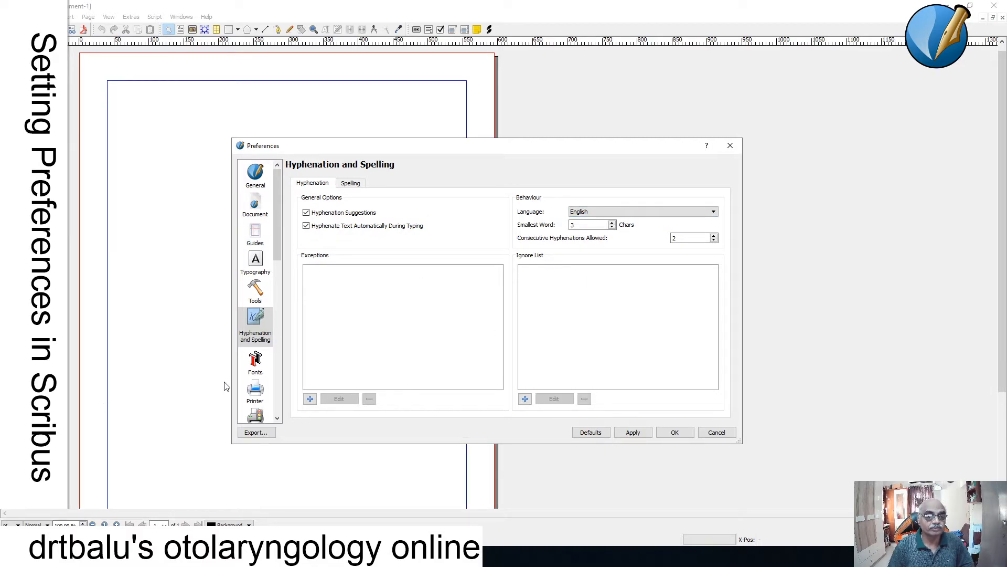
Step: Examine the Fonts preferences, comparing the available fonts, font substitutions and additional font paths
click(255, 362)
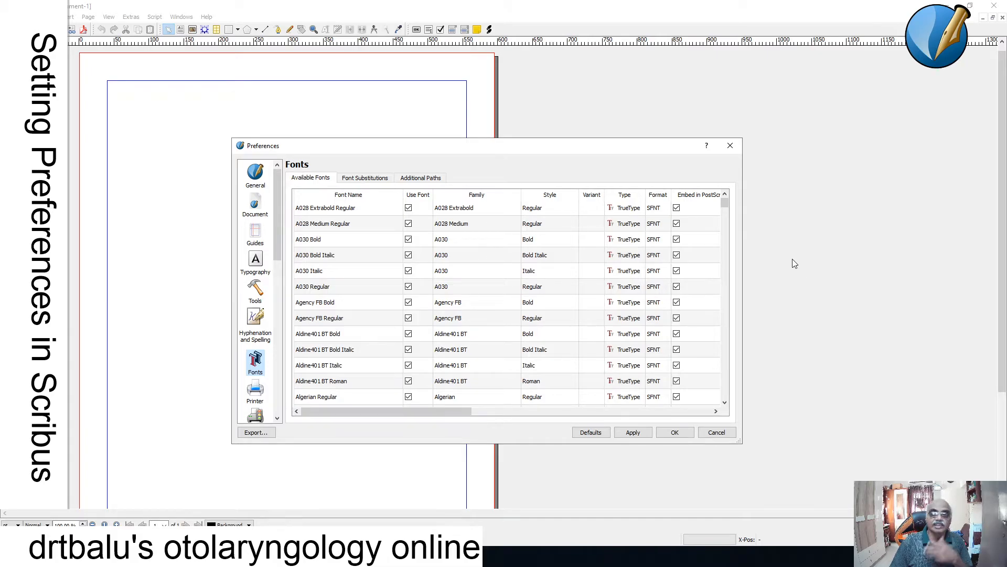
click(726, 221)
drag(725, 220, 723, 196)
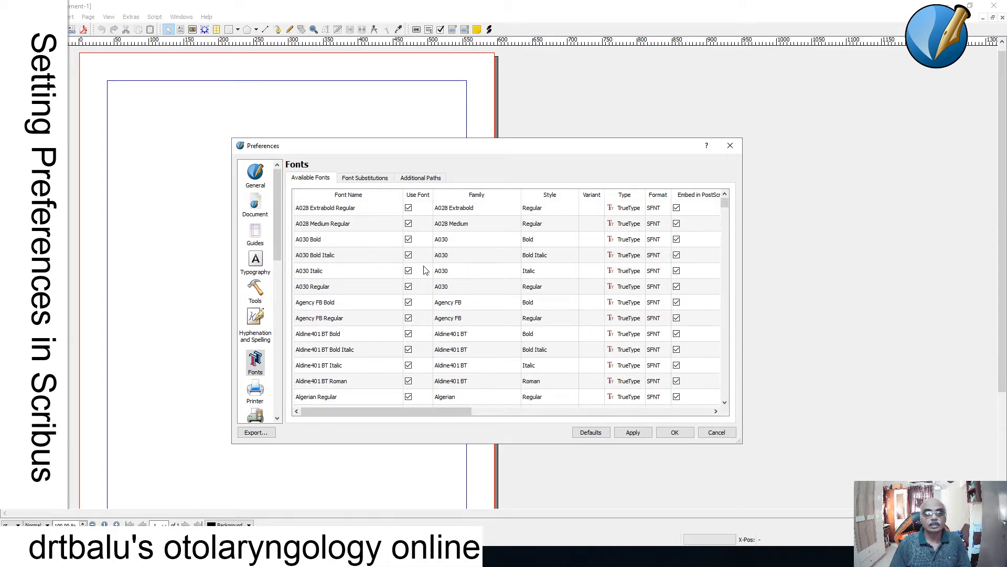
click(347, 180)
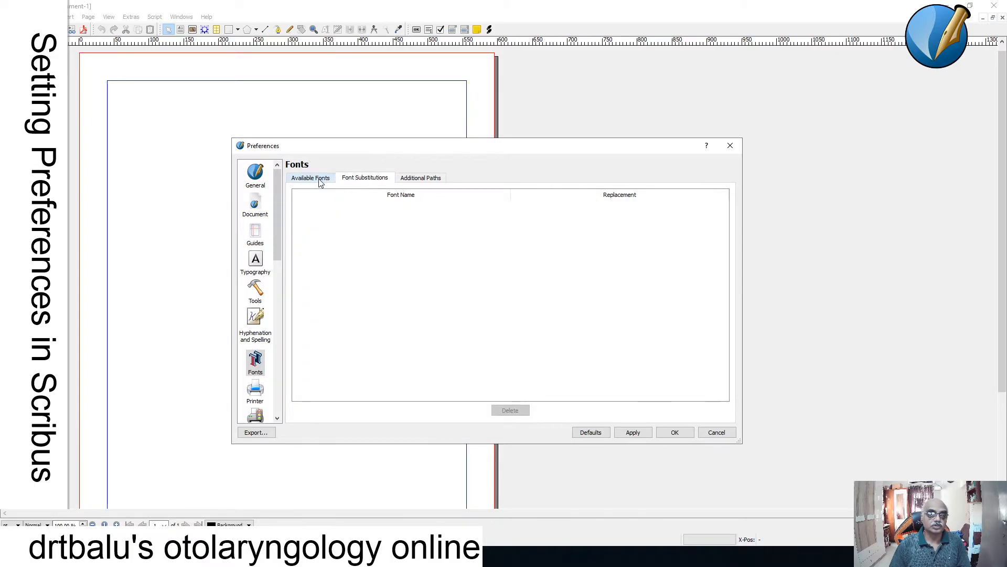
click(322, 180)
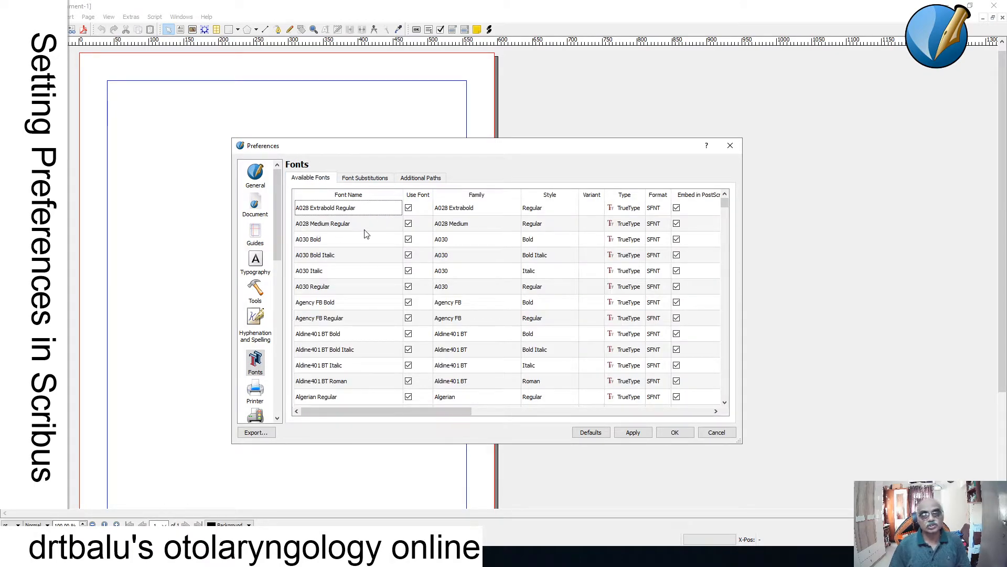
click(381, 179)
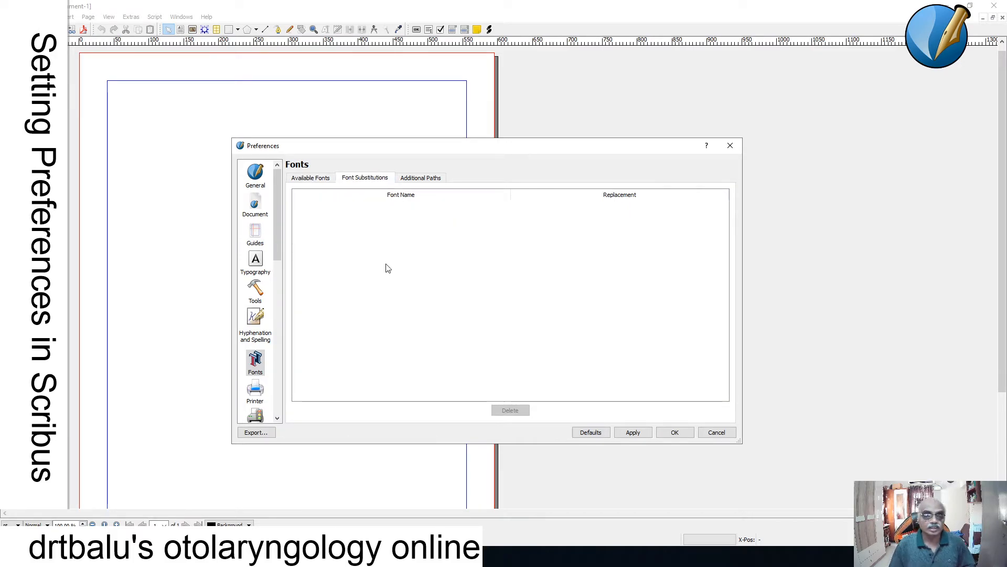
click(309, 179)
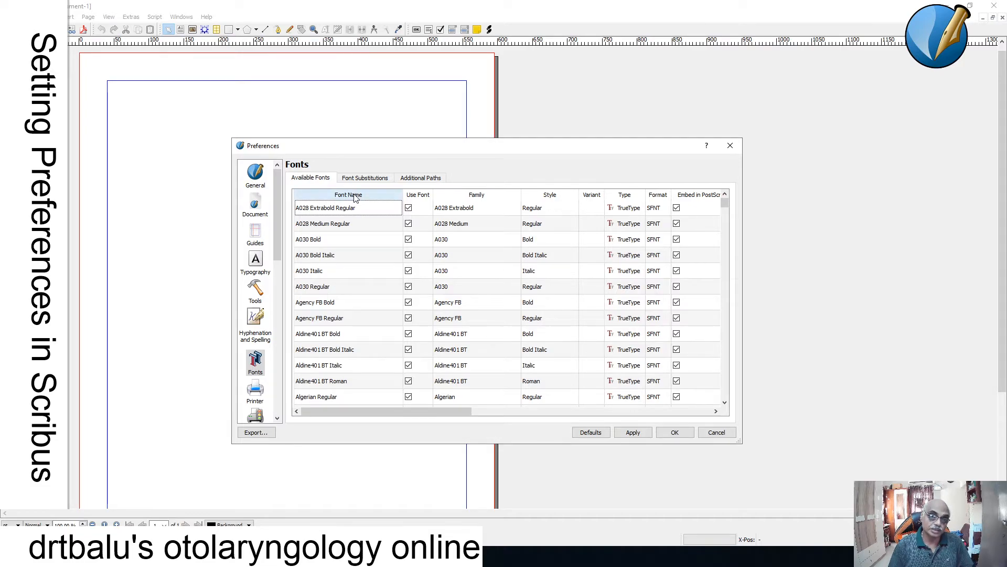
click(366, 178)
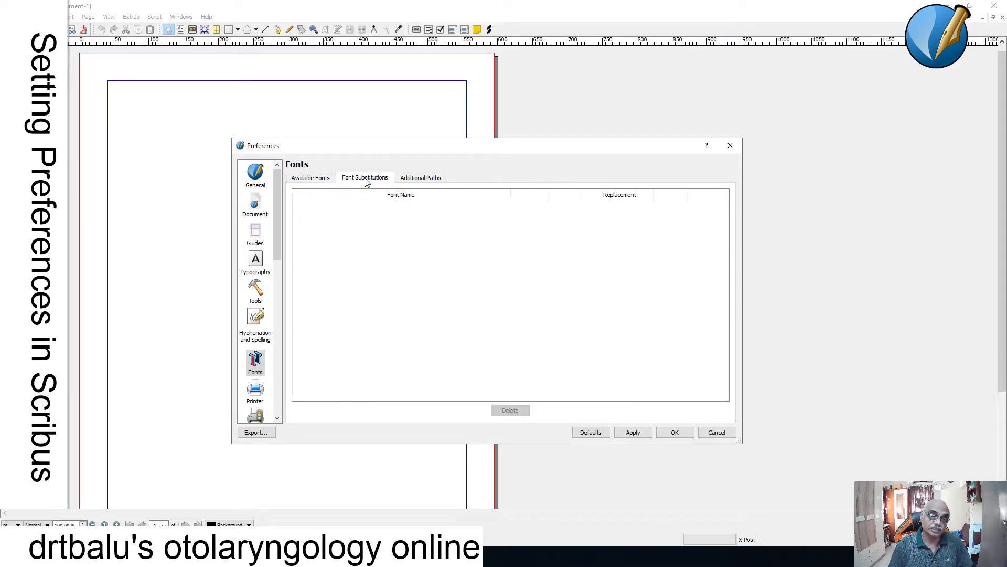
click(302, 181)
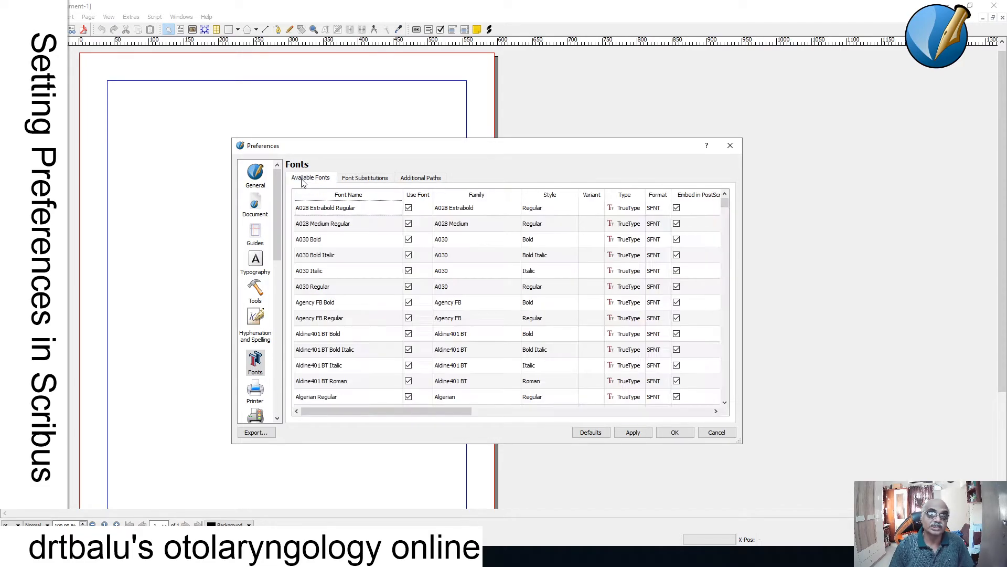
click(421, 179)
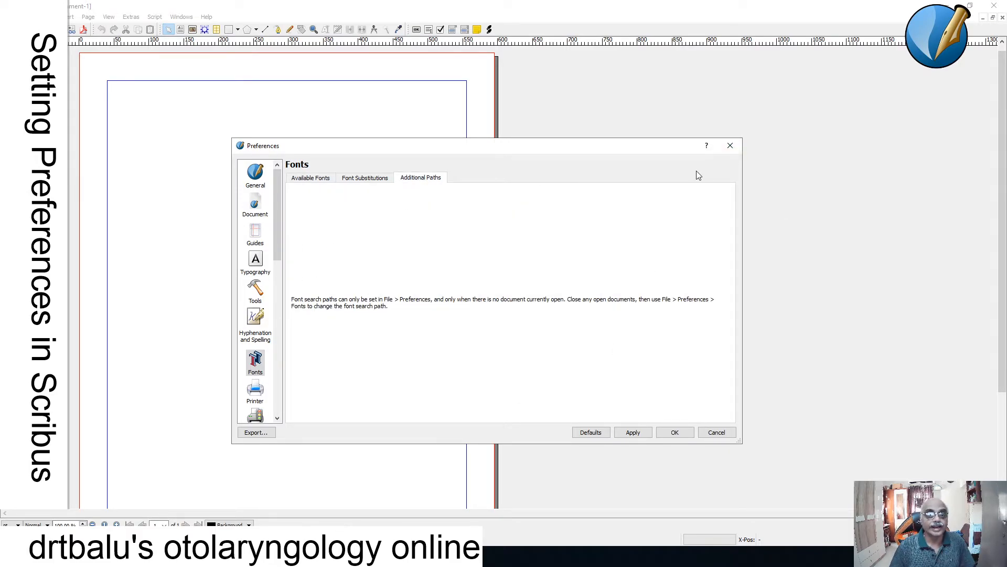
click(311, 181)
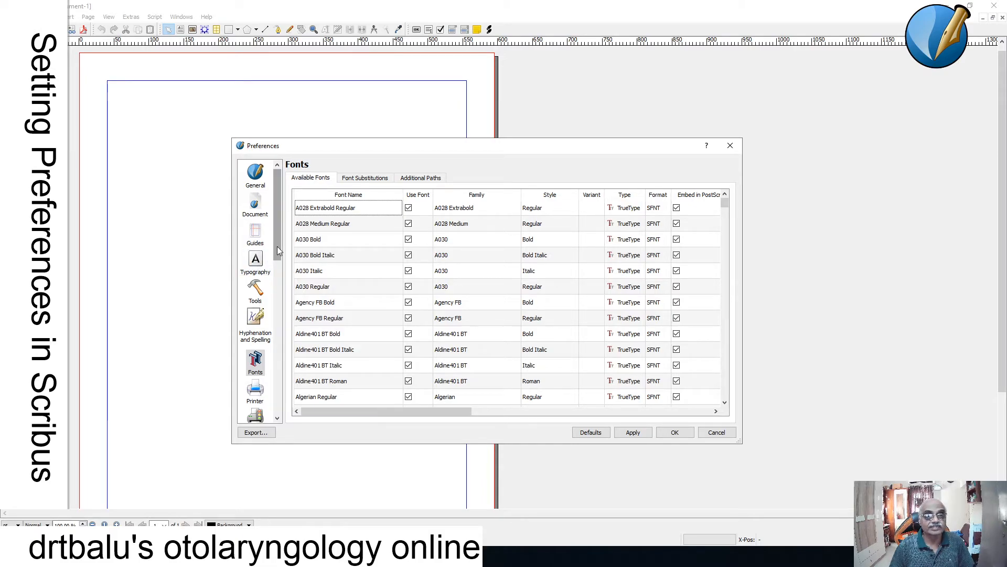
Step: In the Printer preferences, set the print destination to HP LaserJet 1020
drag(277, 244, 272, 255)
scroll(273, 255, down, 3)
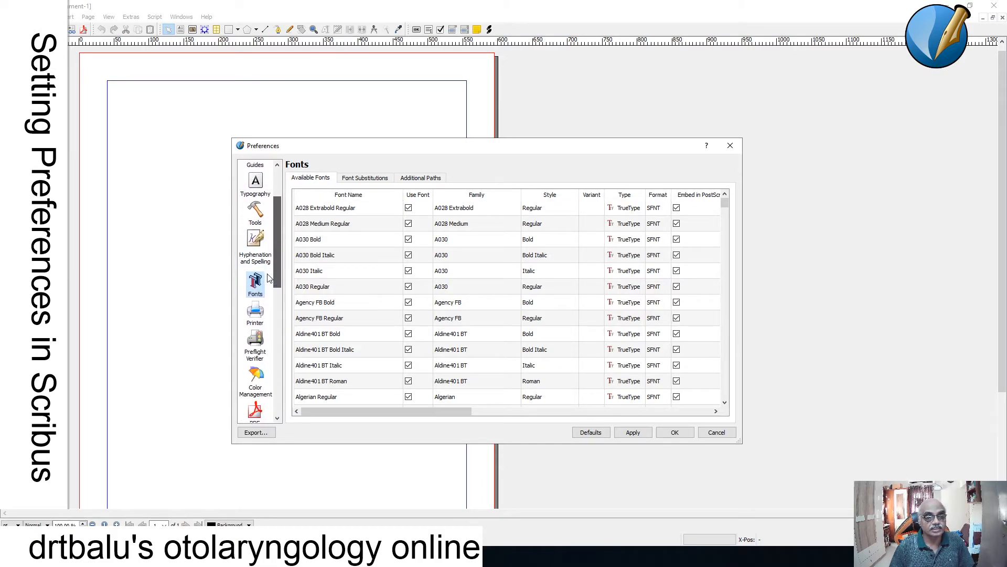
click(253, 312)
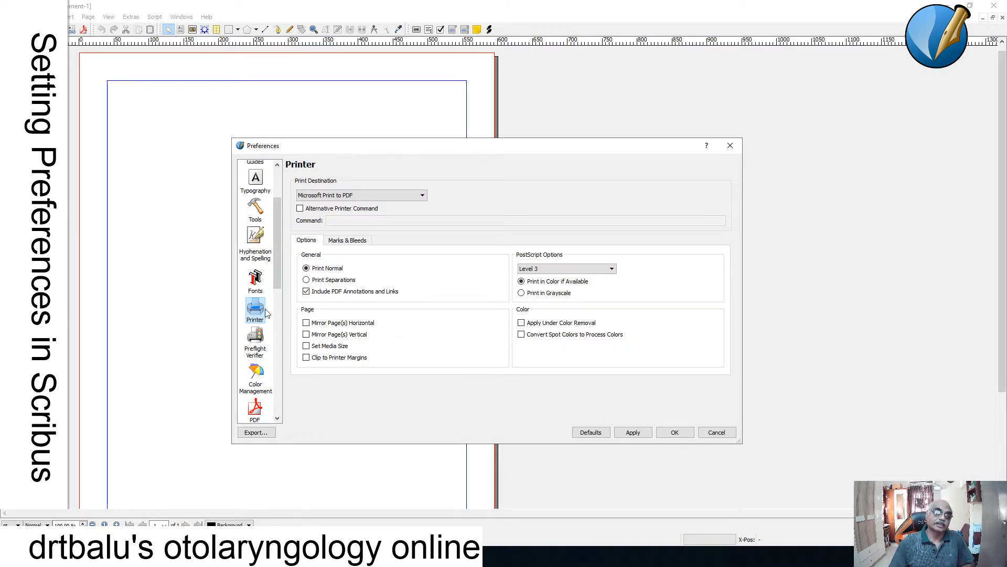
click(412, 200)
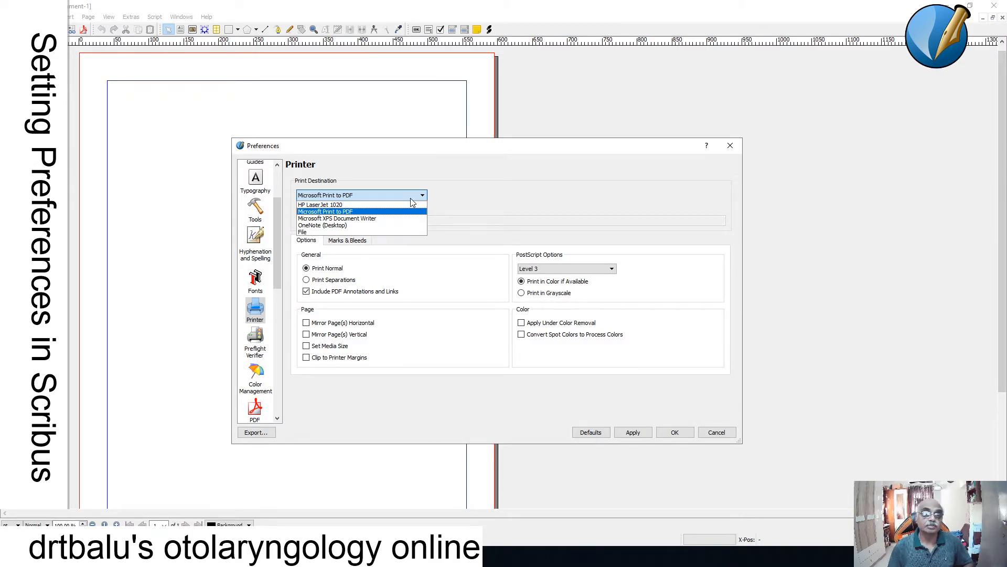
click(317, 204)
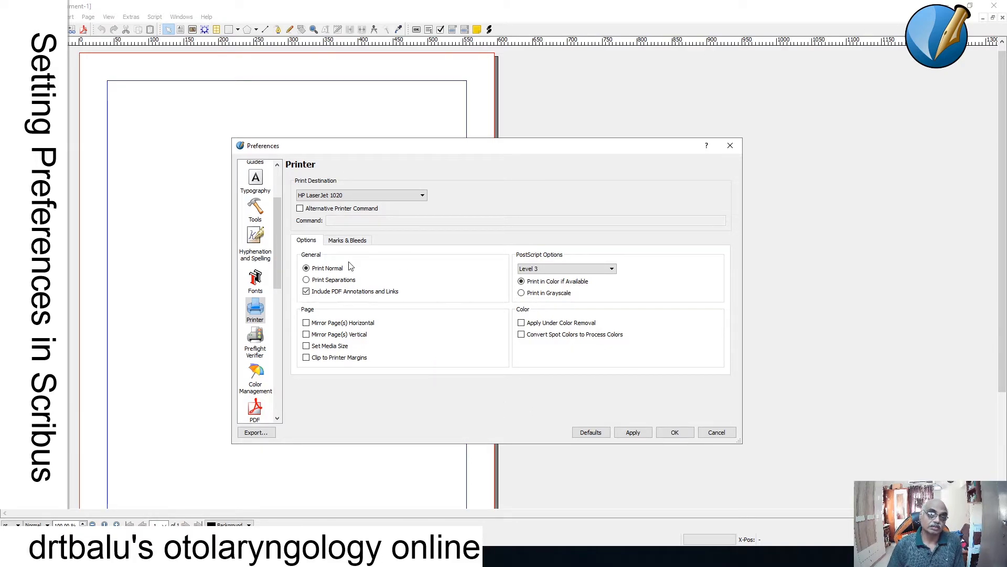
Step: Review the printer marks and bleed settings, and set the print destination back to Microsoft Print to PDF
click(350, 240)
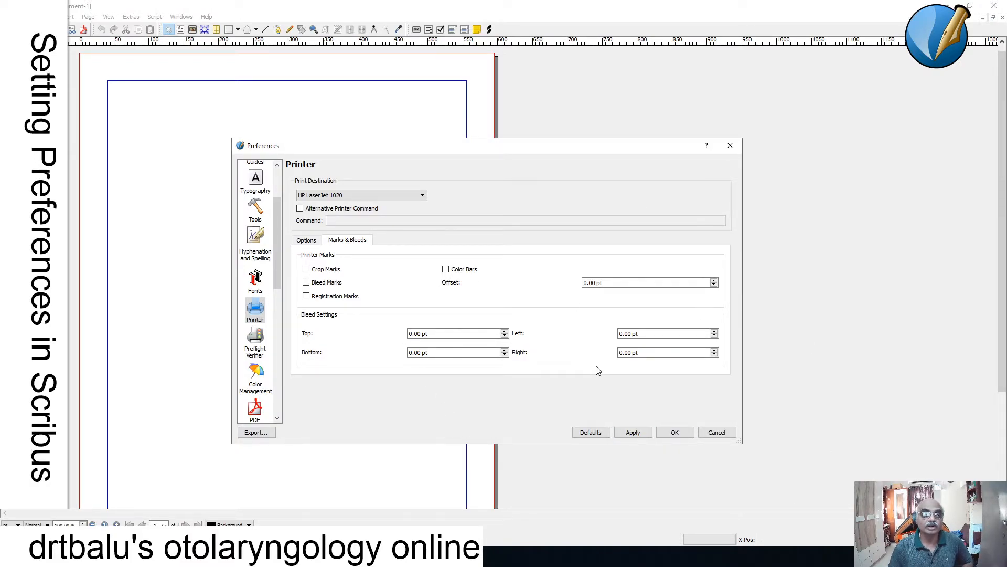
click(407, 195)
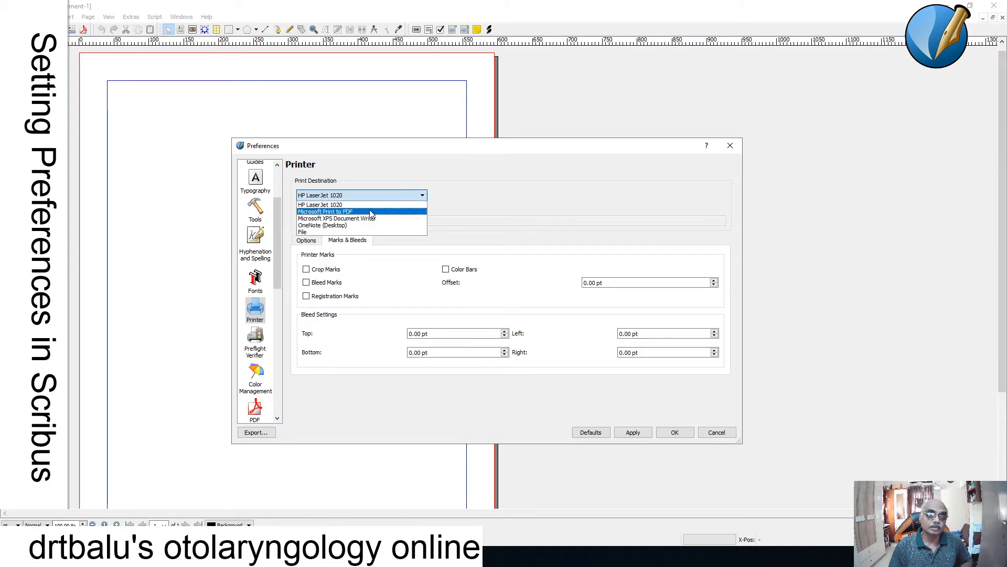
click(371, 212)
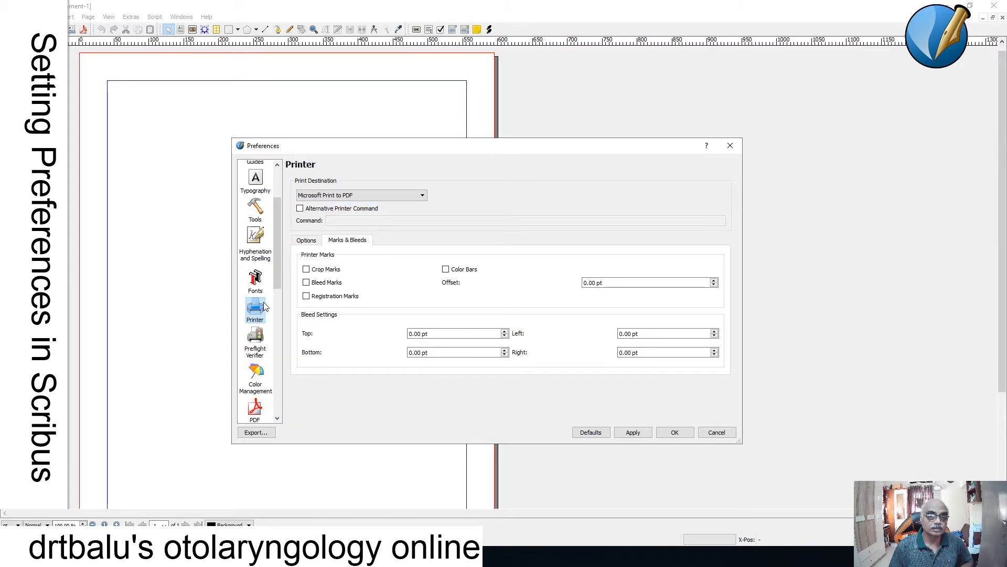
Step: Examine the Preflight Verifier checks for the PostScript profile, including the lowest and highest allowed image resolution
click(255, 341)
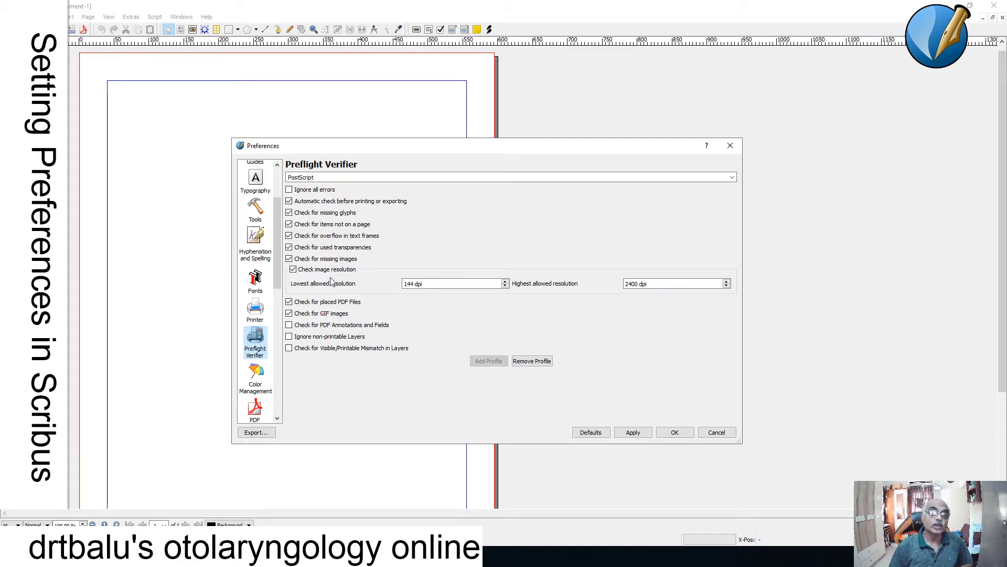
click(418, 283)
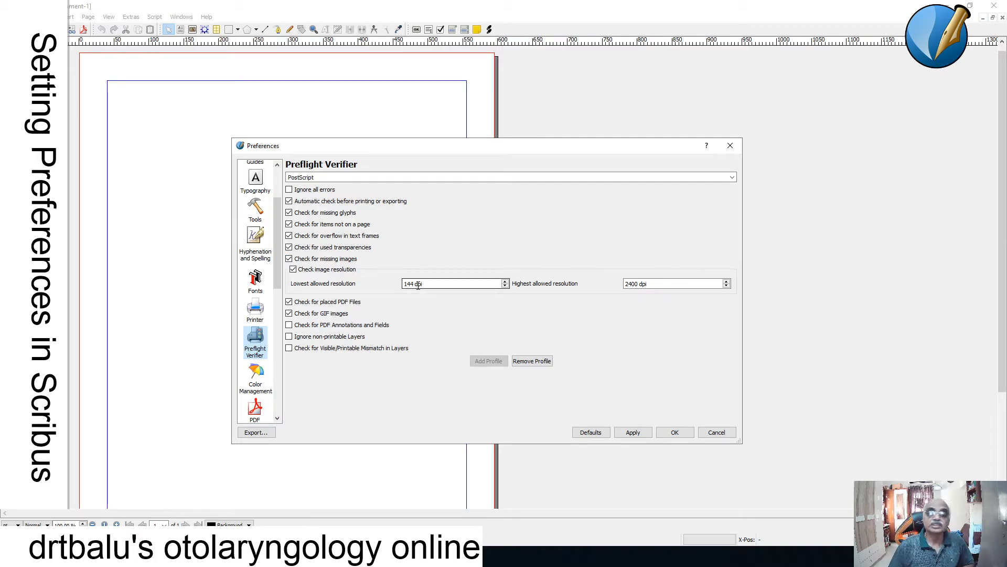
click(663, 283)
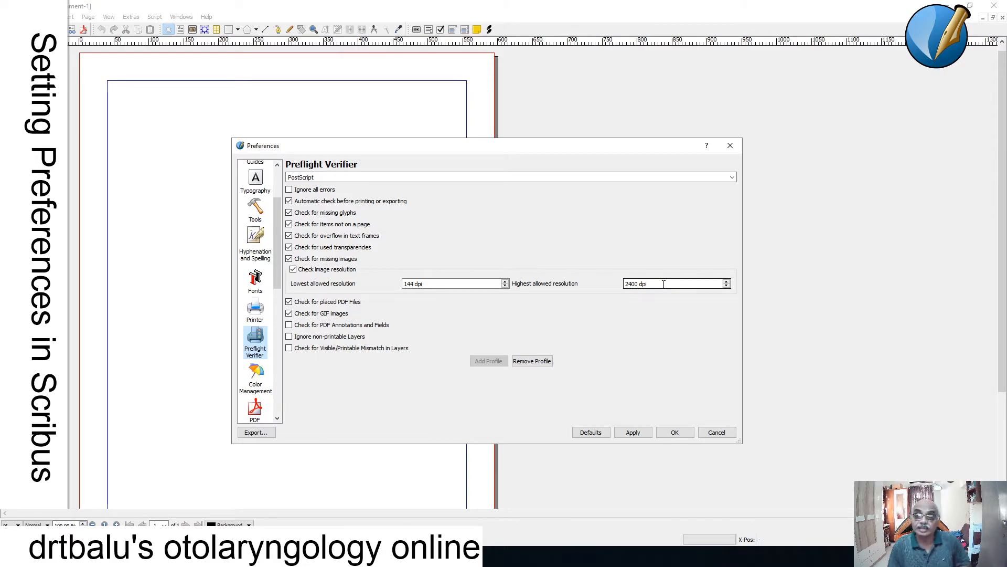
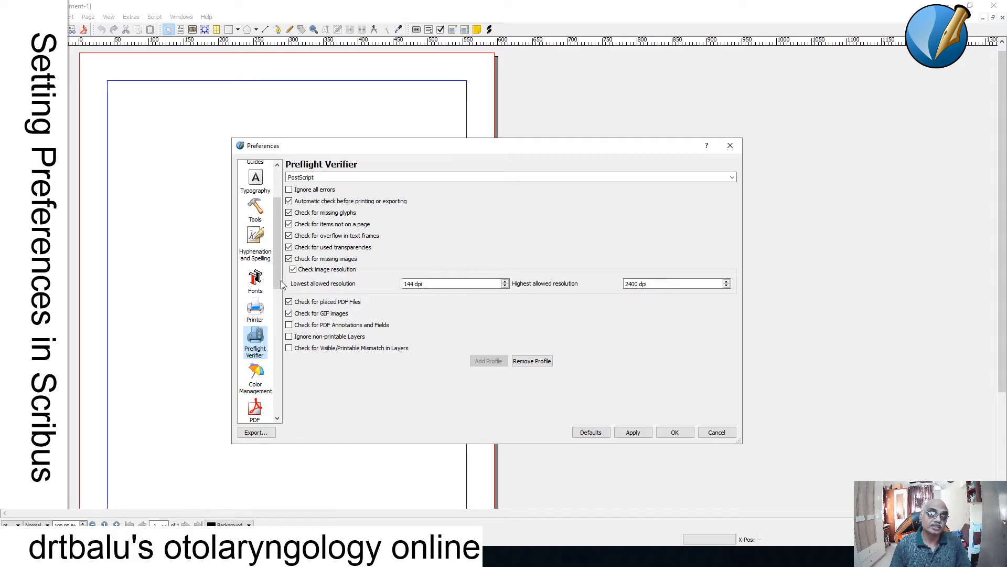
Step: In the Color Management preferences, activate color management and review the rendering intents available for images
drag(281, 284, 281, 311)
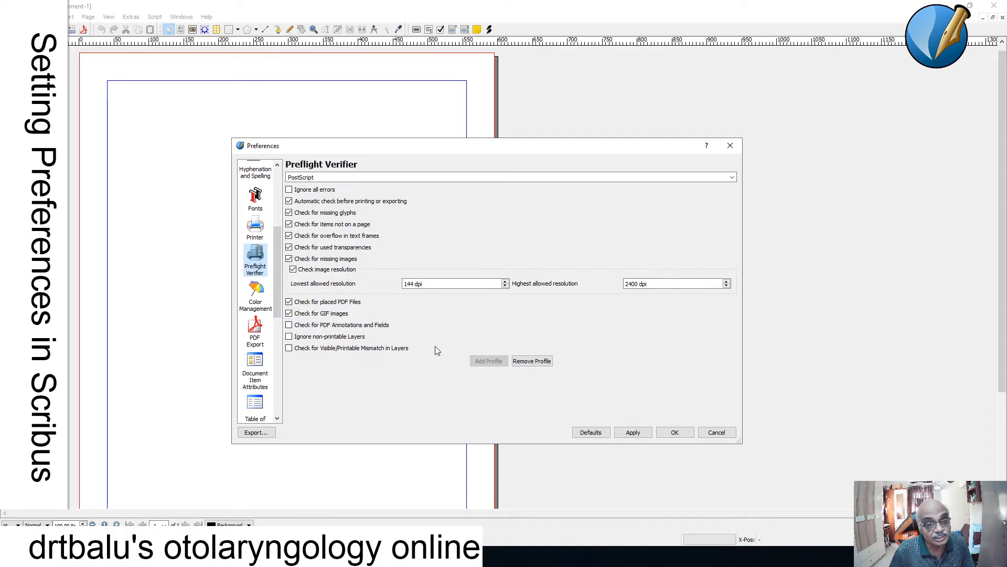
click(250, 309)
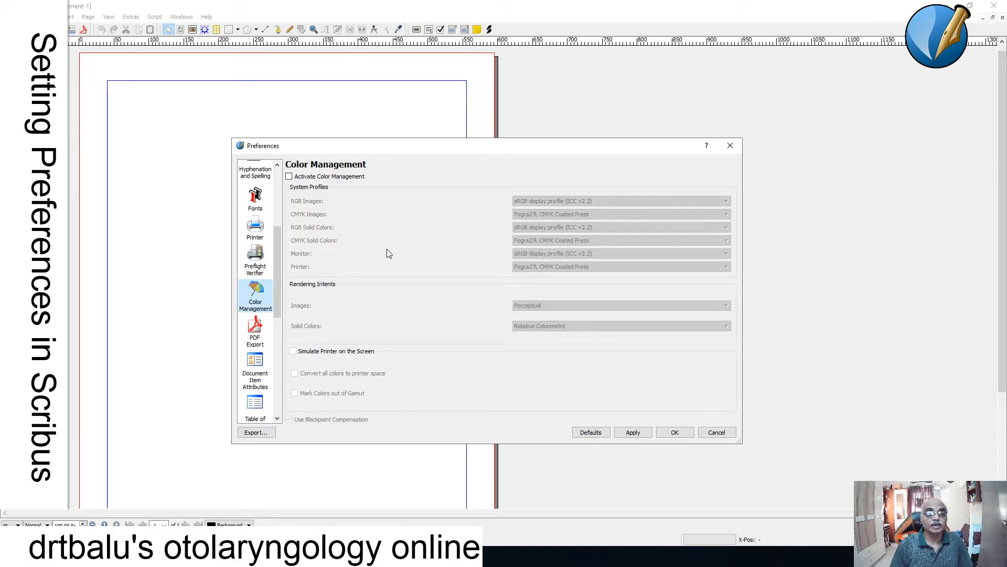
click(289, 176)
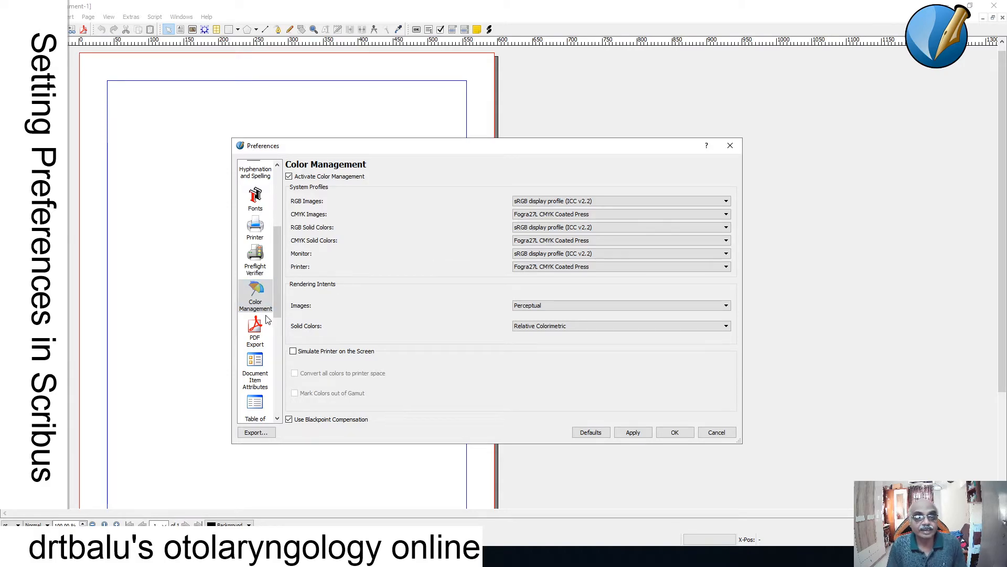
click(622, 309)
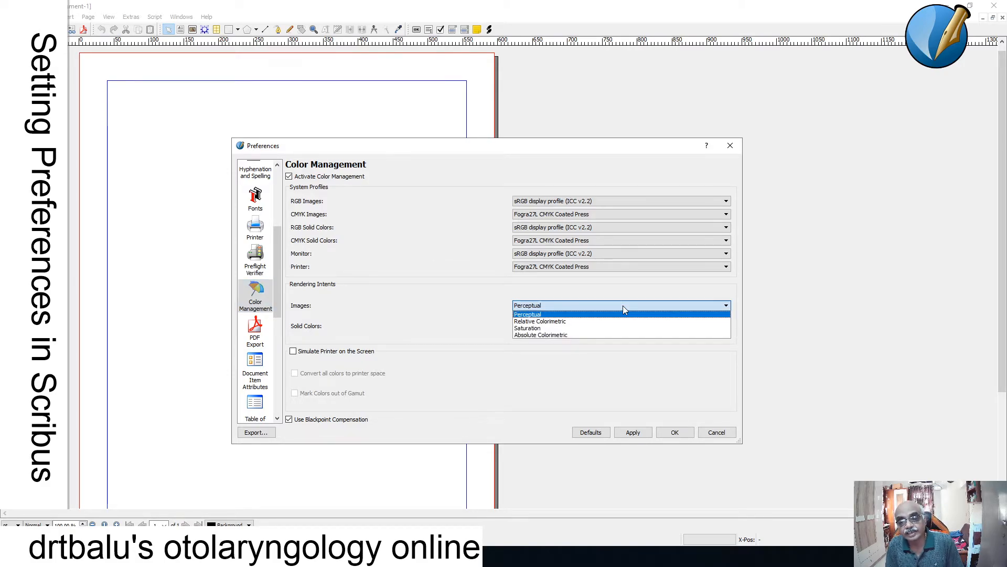
click(522, 284)
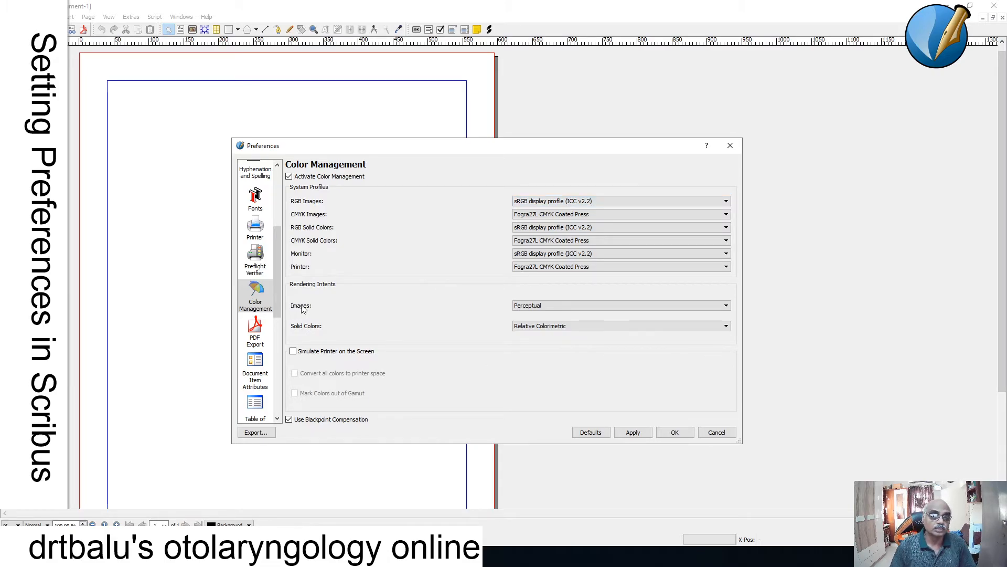
Step: In the PDF Export preferences, set the export range to all pages and enable thumbnail generation and bookmarks
click(255, 336)
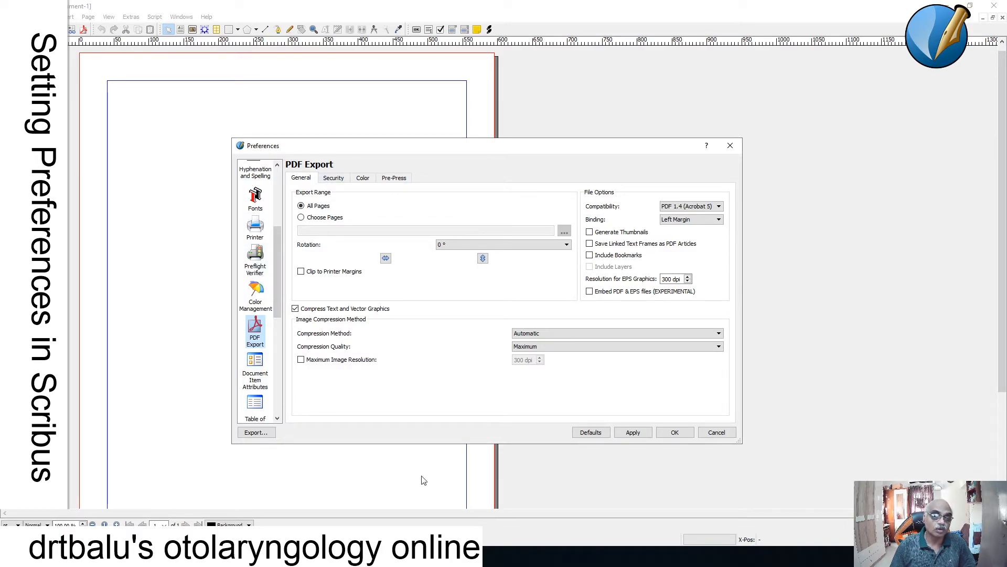
click(302, 219)
click(302, 207)
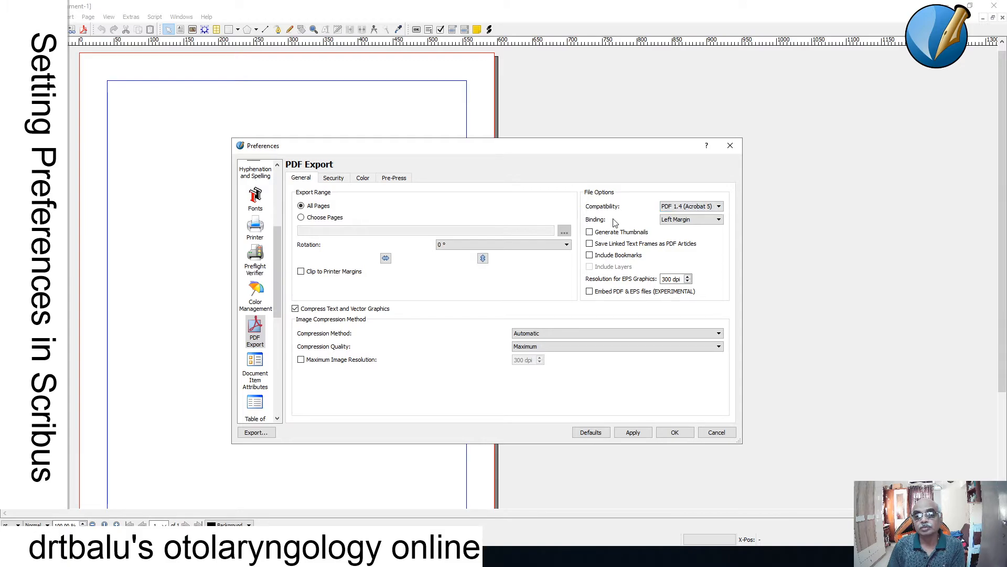
click(674, 207)
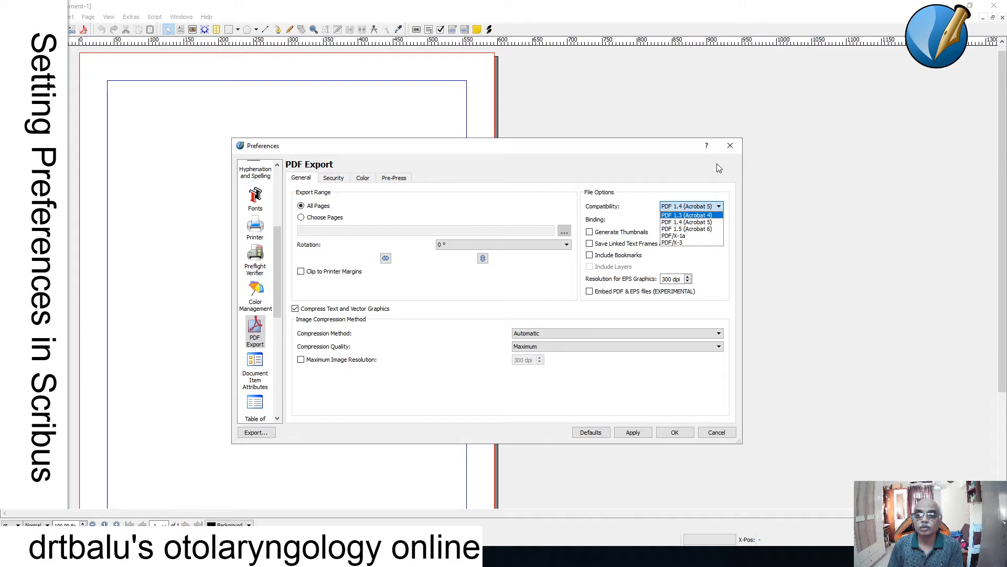
click(680, 124)
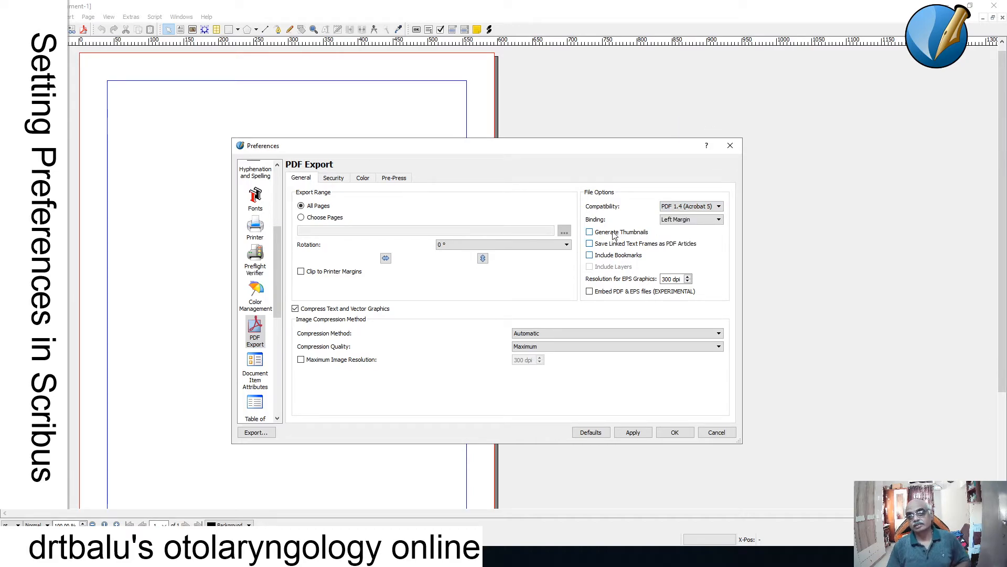
click(590, 232)
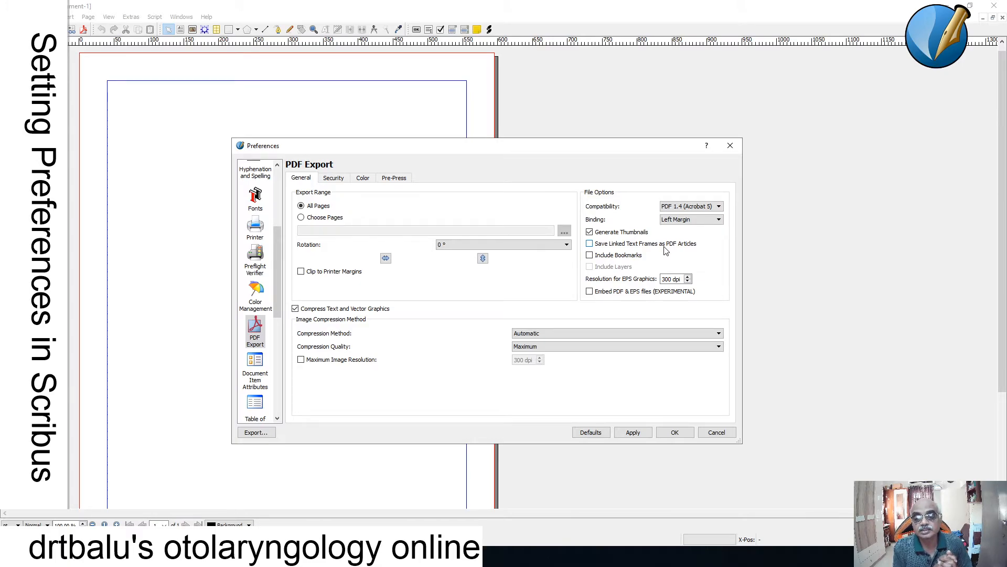
click(589, 255)
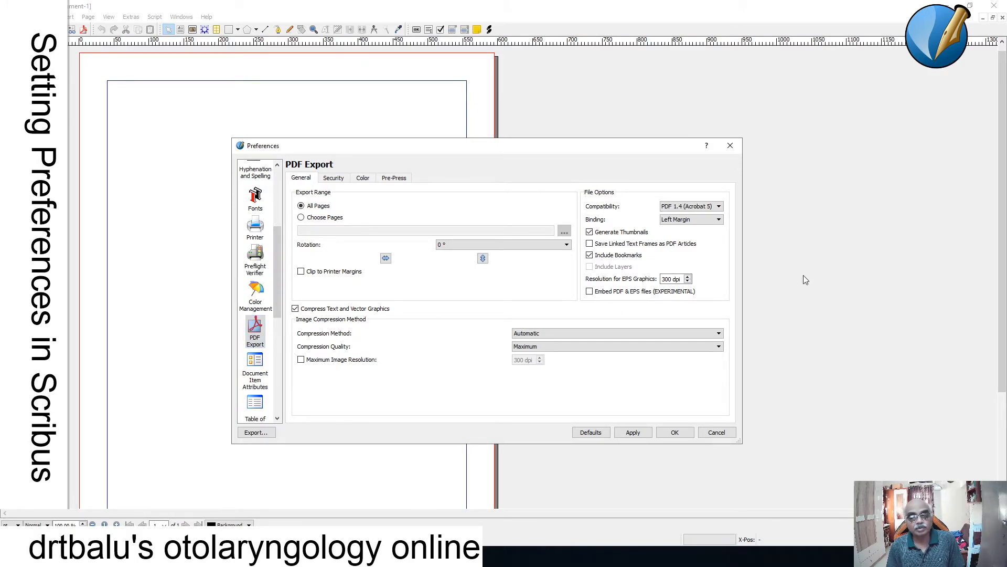
Step: Review the image compression methods and the security settings for PDF export
click(603, 337)
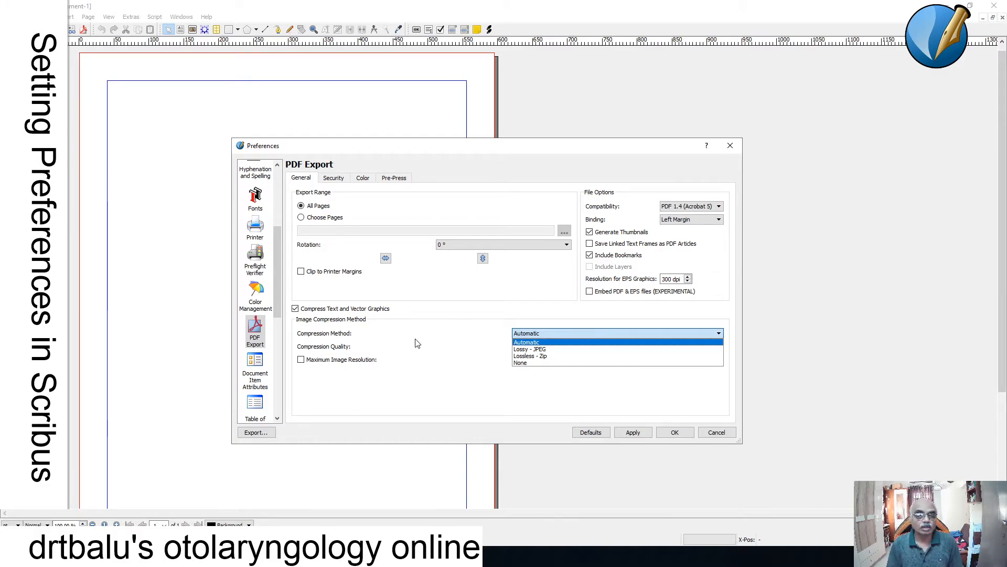
click(433, 326)
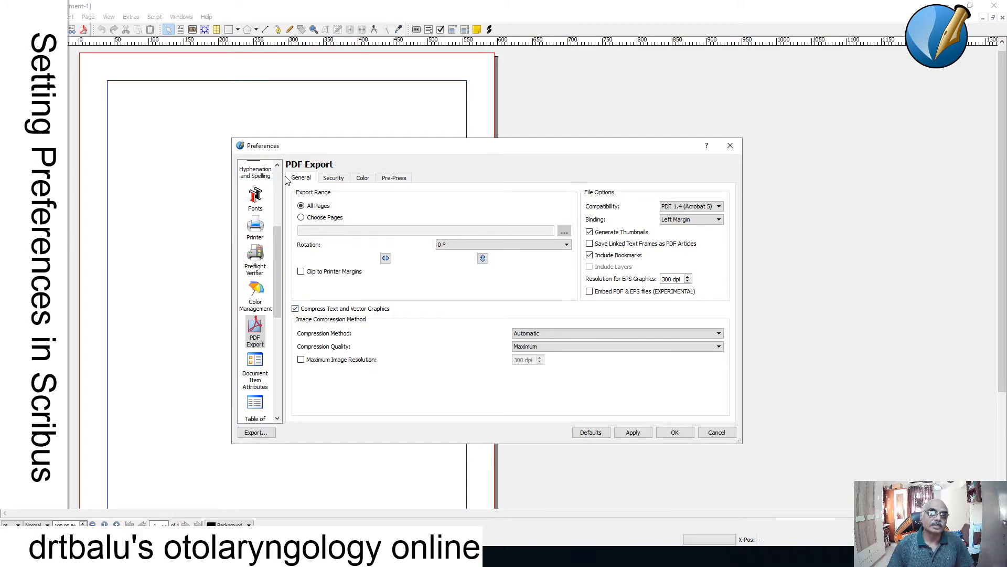
click(336, 178)
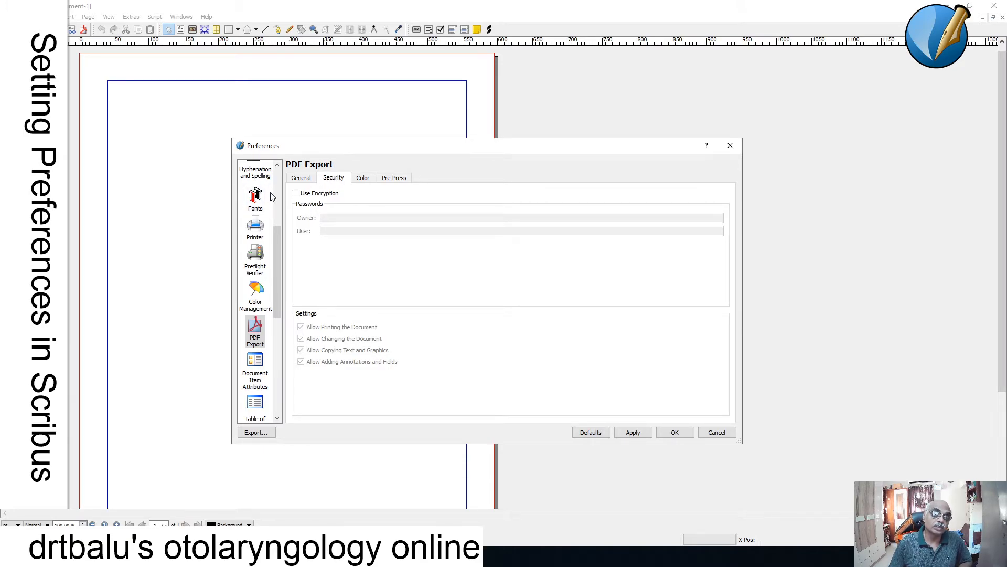
Step: Enable encryption for PDF export and disallow changing the document and copying text and graphics
click(295, 194)
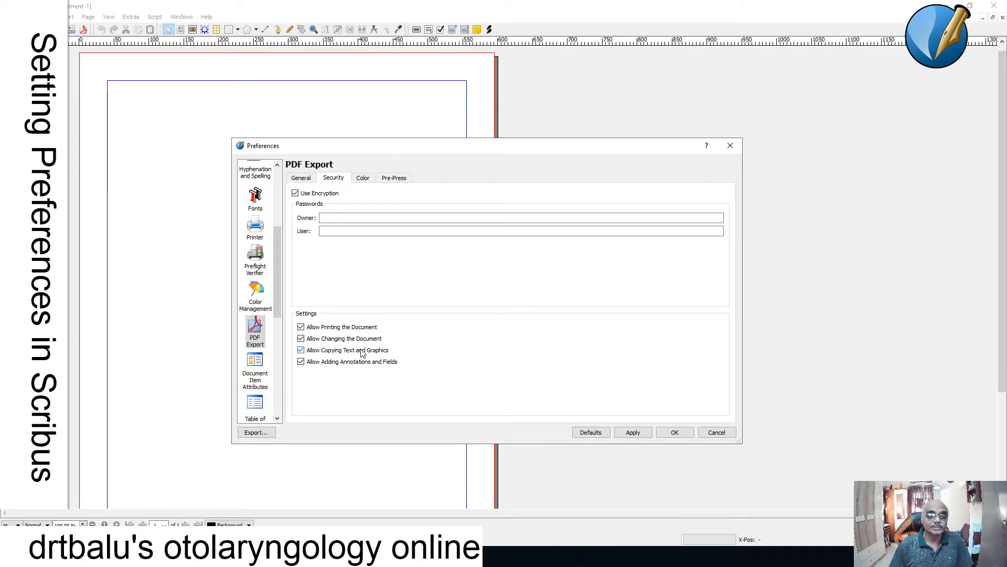
click(301, 339)
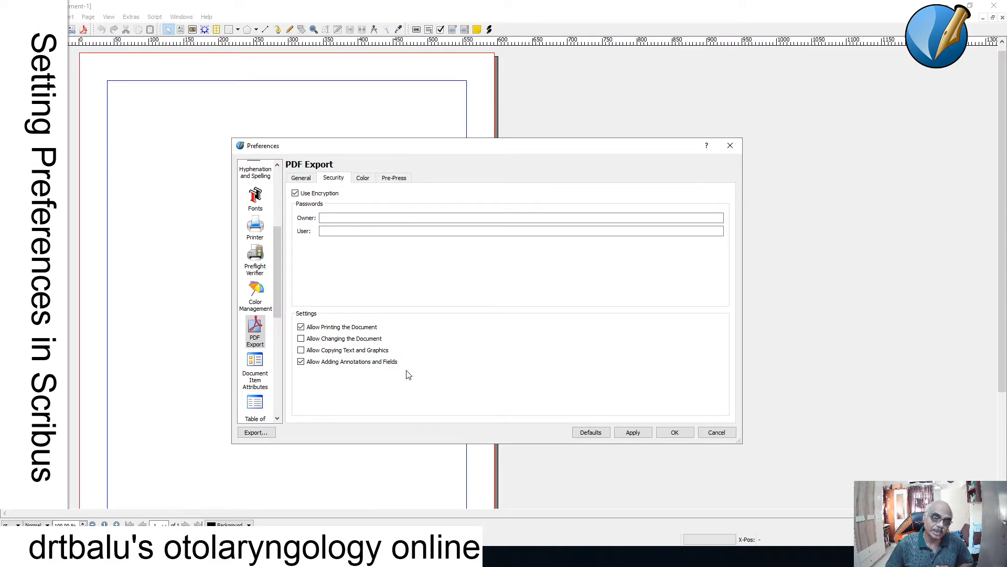
Step: Review the PDF export's intended output colour options, colour profile settings, and pre-press printer marks and bleeds
click(364, 180)
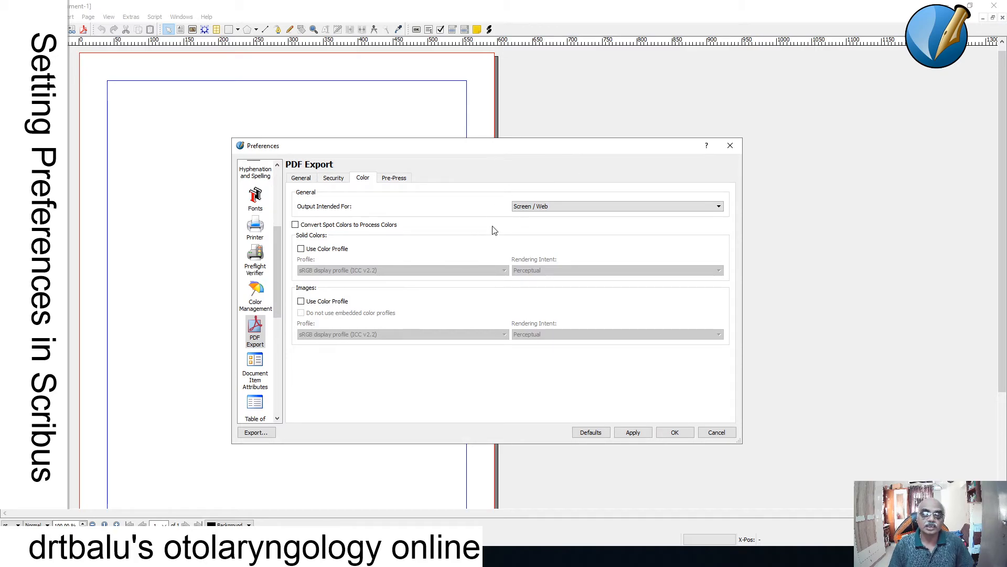
mouse_move(527, 208)
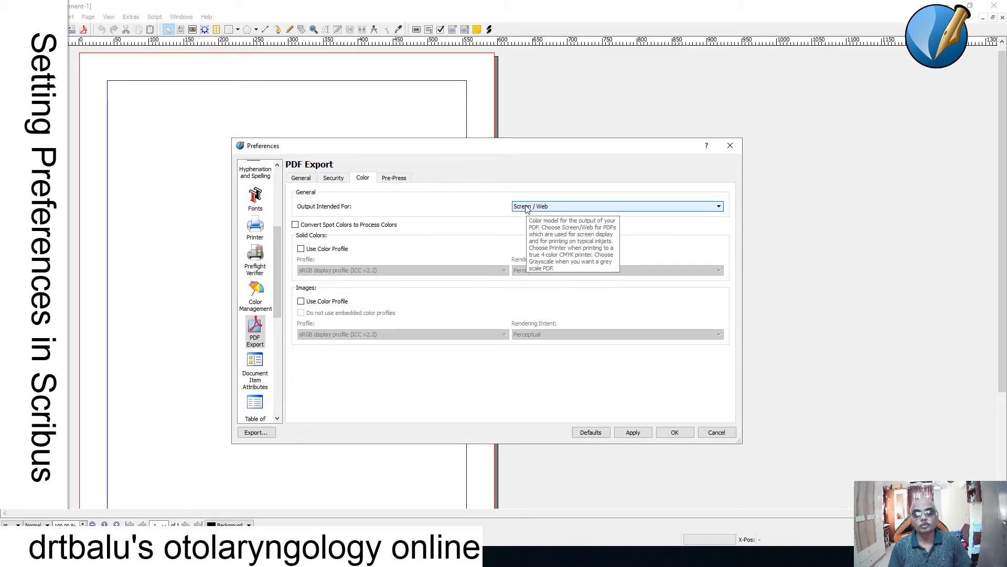
click(527, 208)
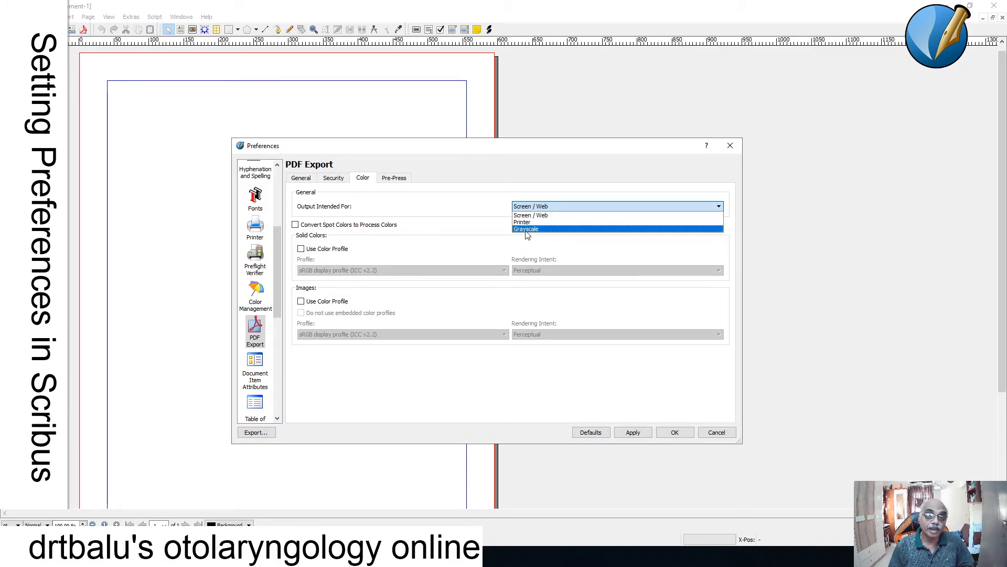
click(508, 159)
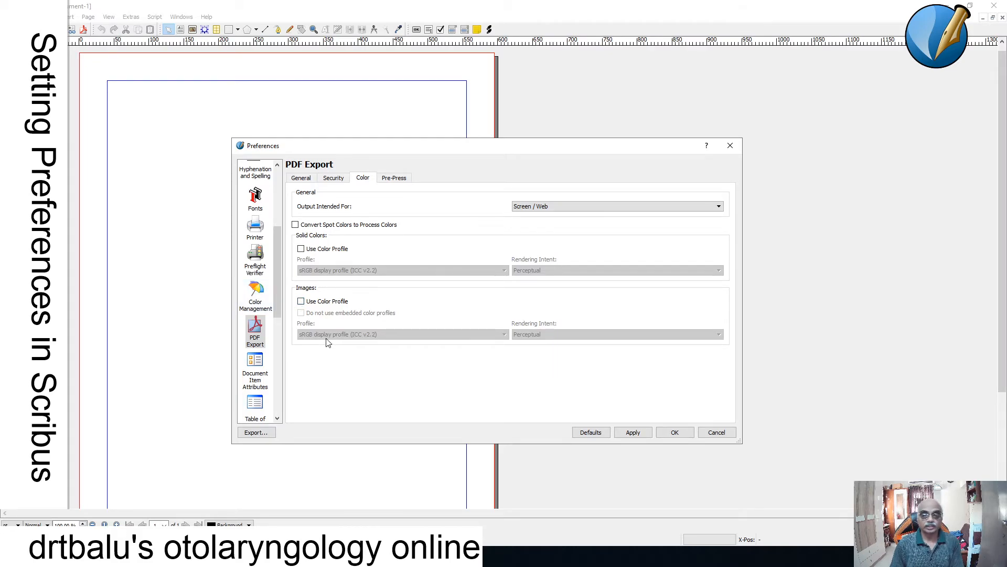
click(392, 180)
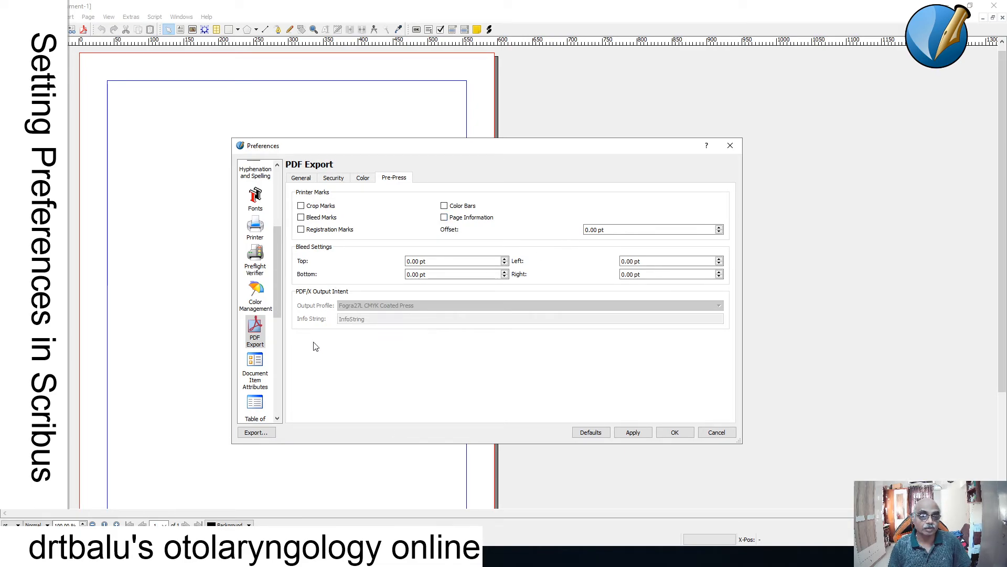
Step: In the Document Item Attributes preferences, add a new attribute named TOC
scroll(269, 301, down, 5)
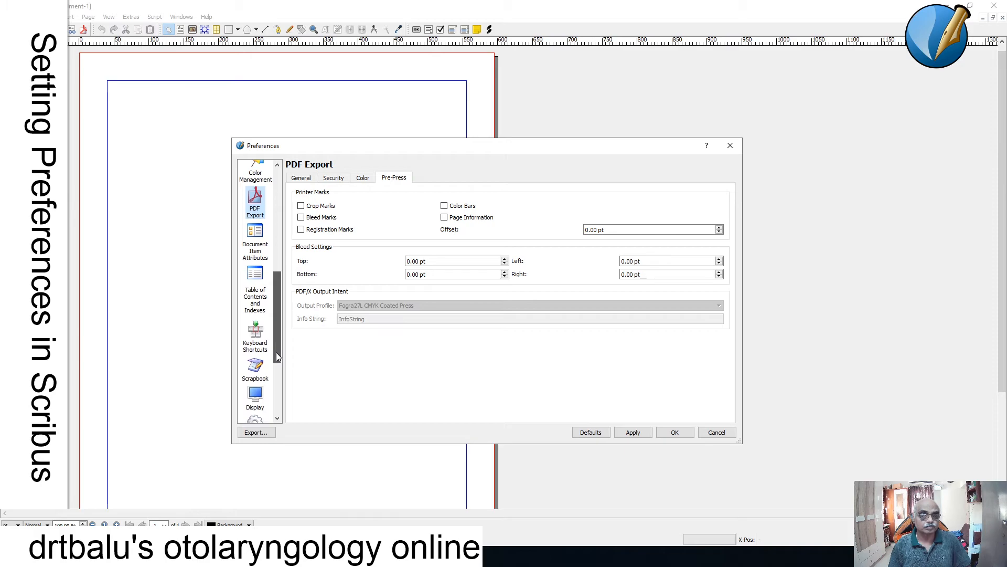
click(255, 243)
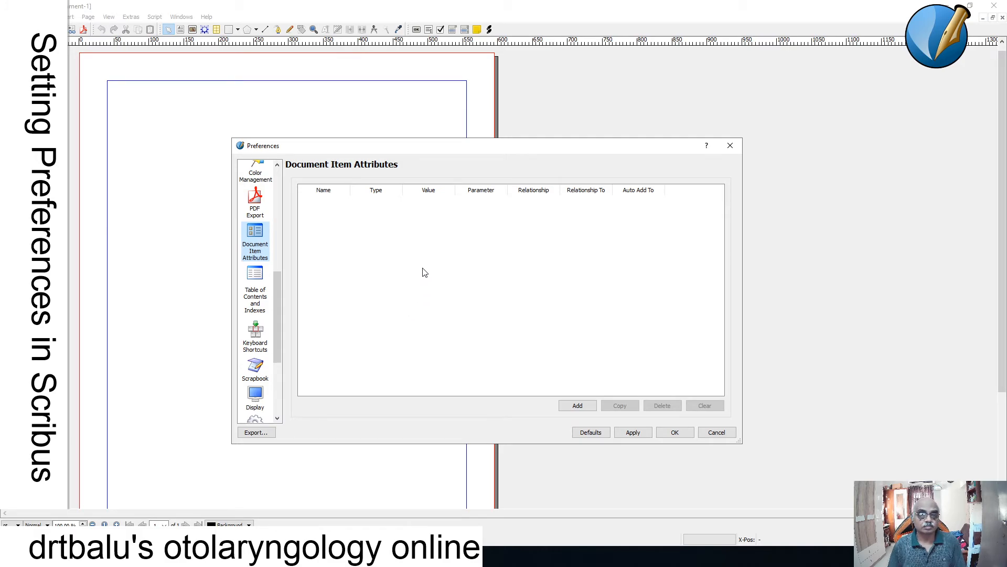
click(577, 405)
click(405, 202)
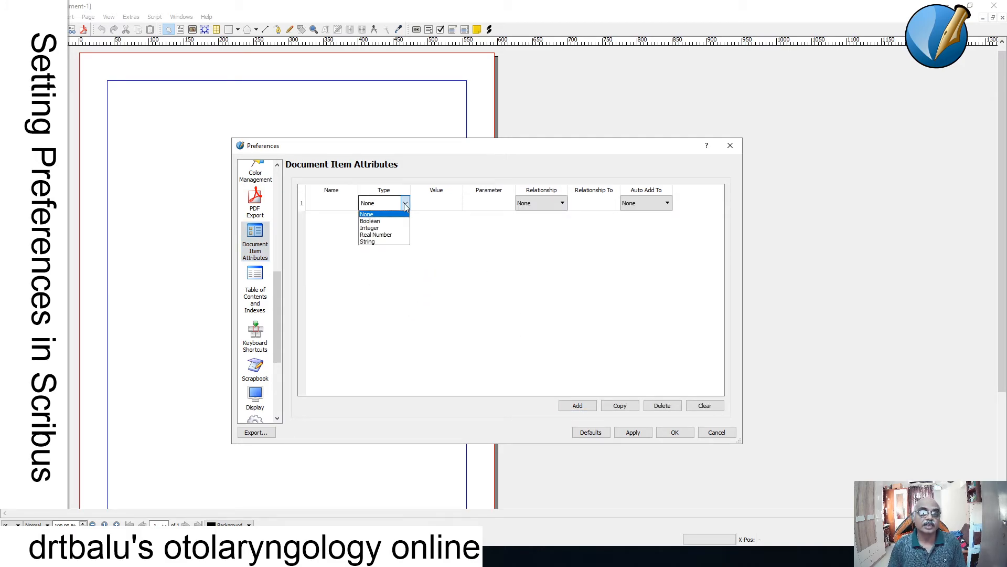
click(344, 208)
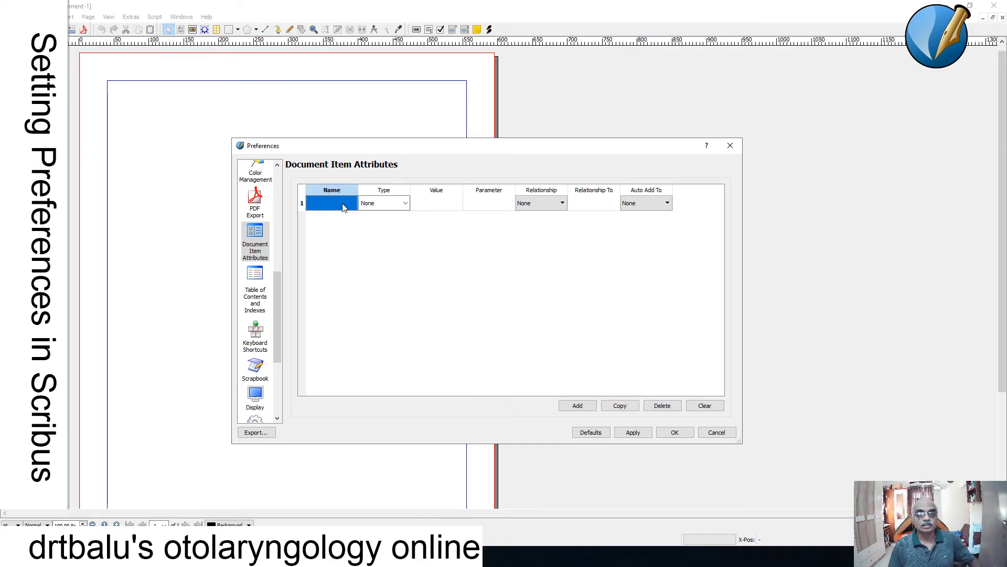
click(344, 206)
text(TOC)
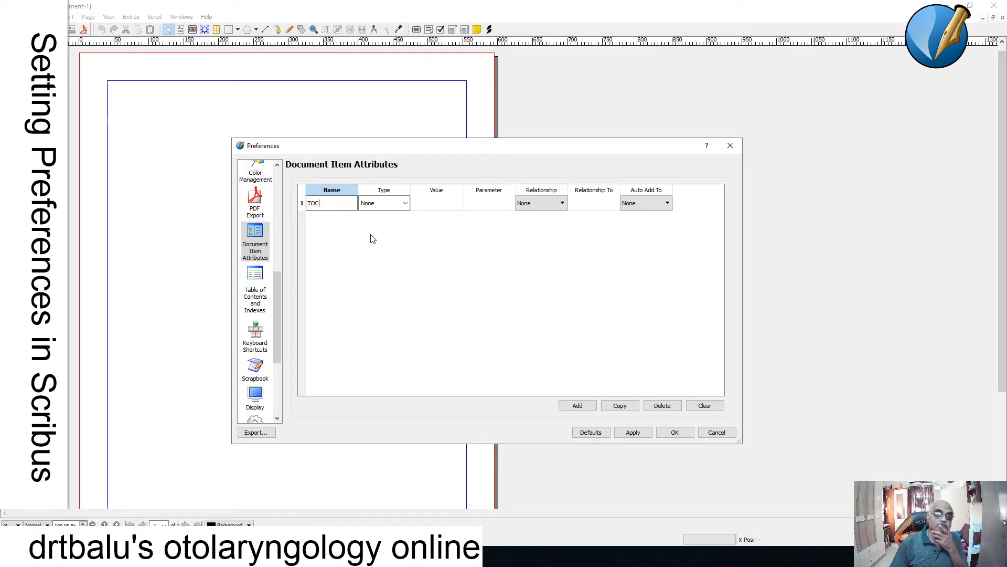
click(372, 238)
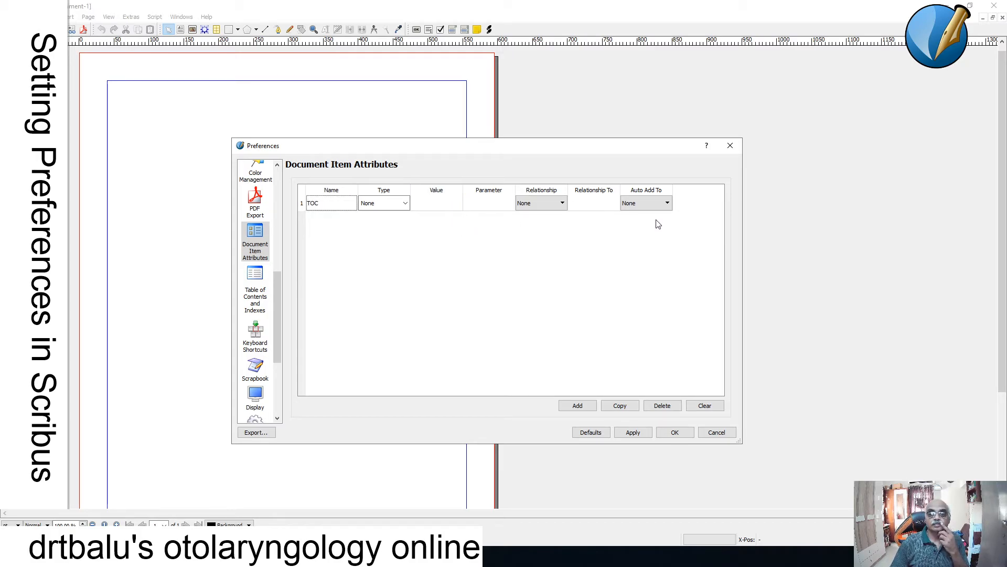
Step: Review the TOC attribute's available types and set it to be added automatically to Text Frames
click(654, 204)
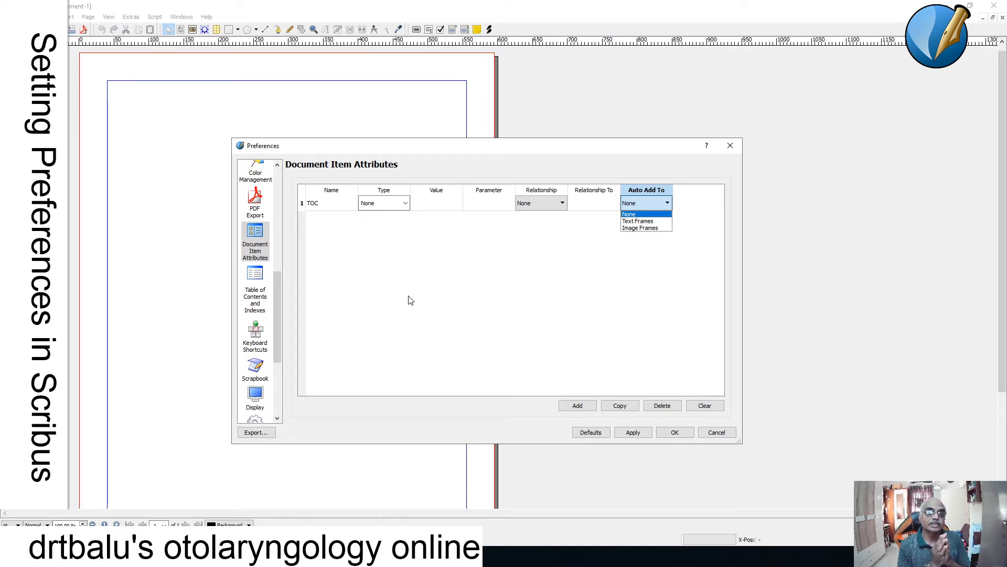
click(405, 204)
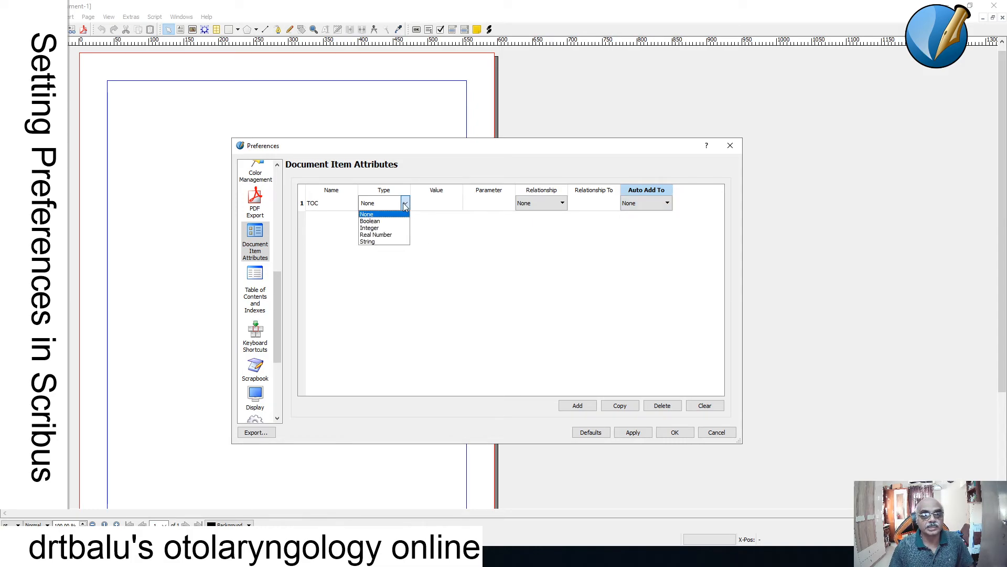
click(450, 245)
click(437, 204)
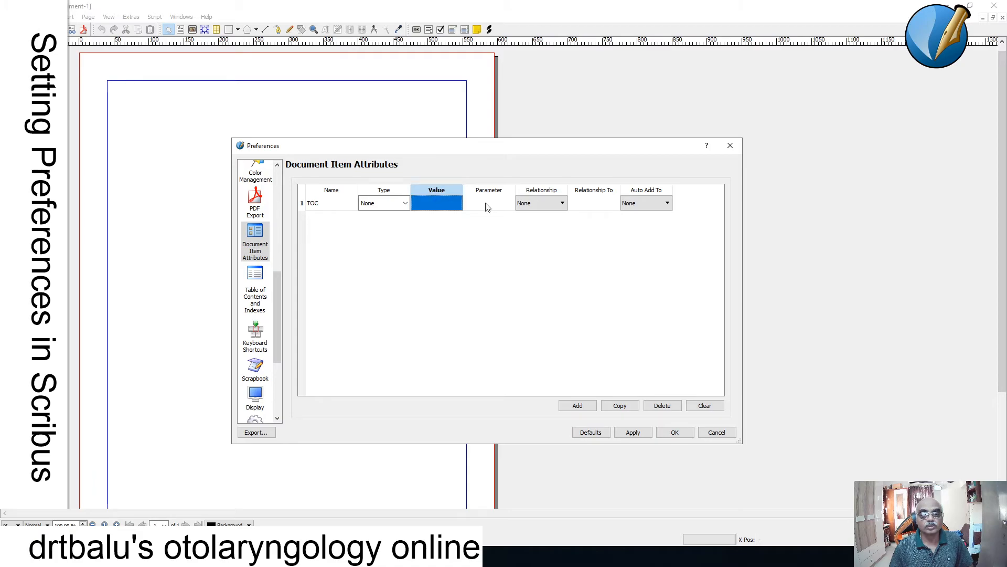
click(655, 207)
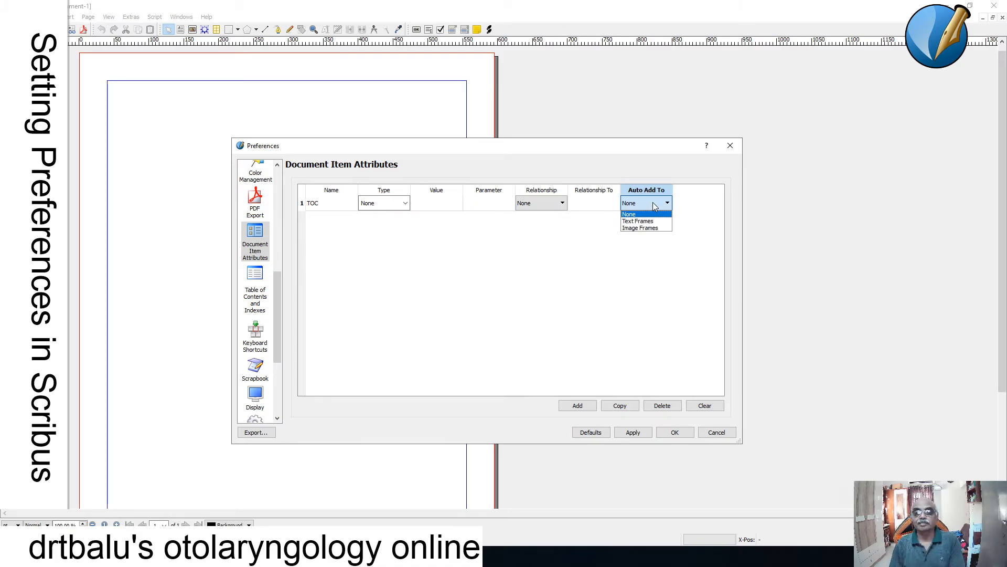
click(639, 221)
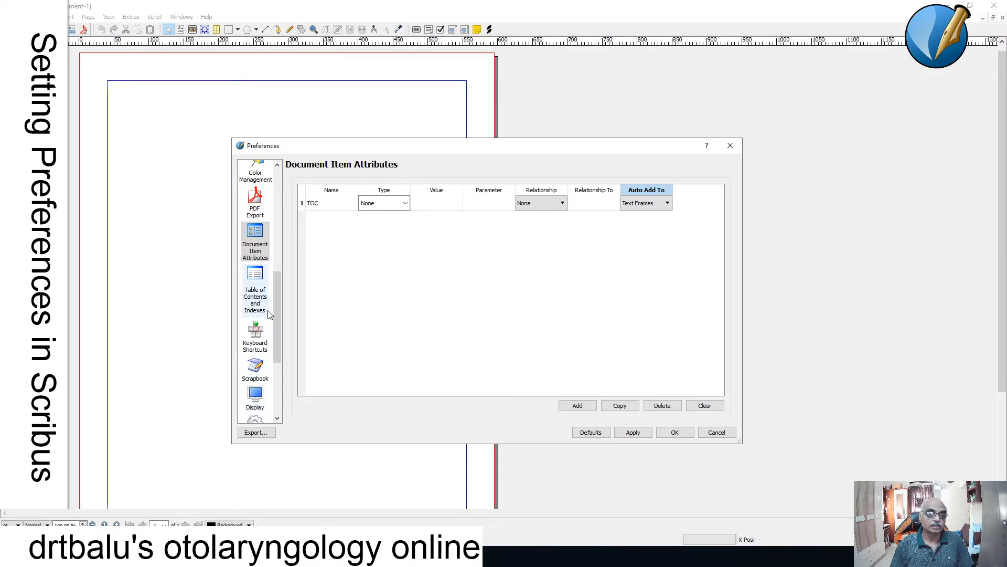
Step: In the Table of Contents and Indexes preferences, add an entry and name it "Table of Contents"
click(256, 288)
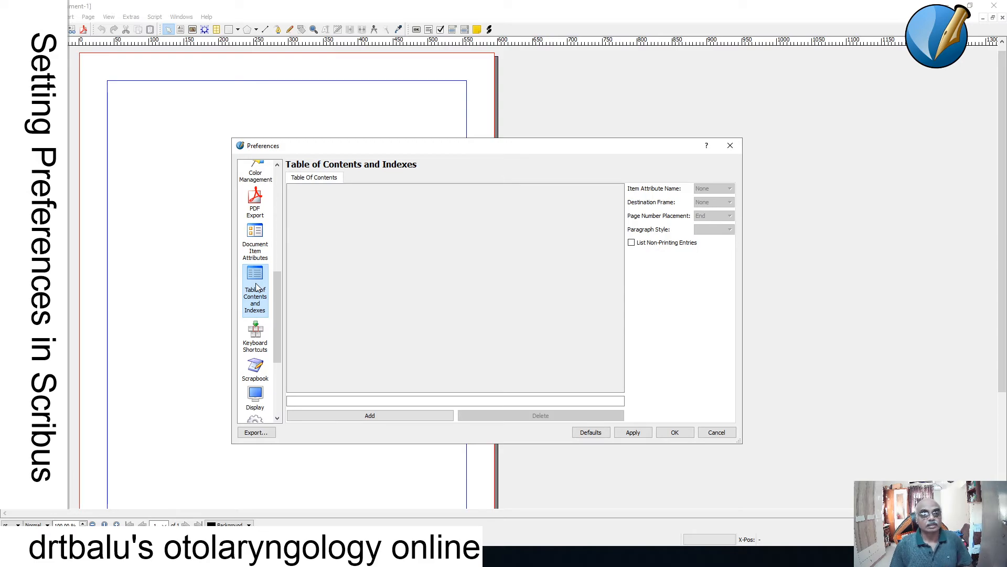
click(380, 420)
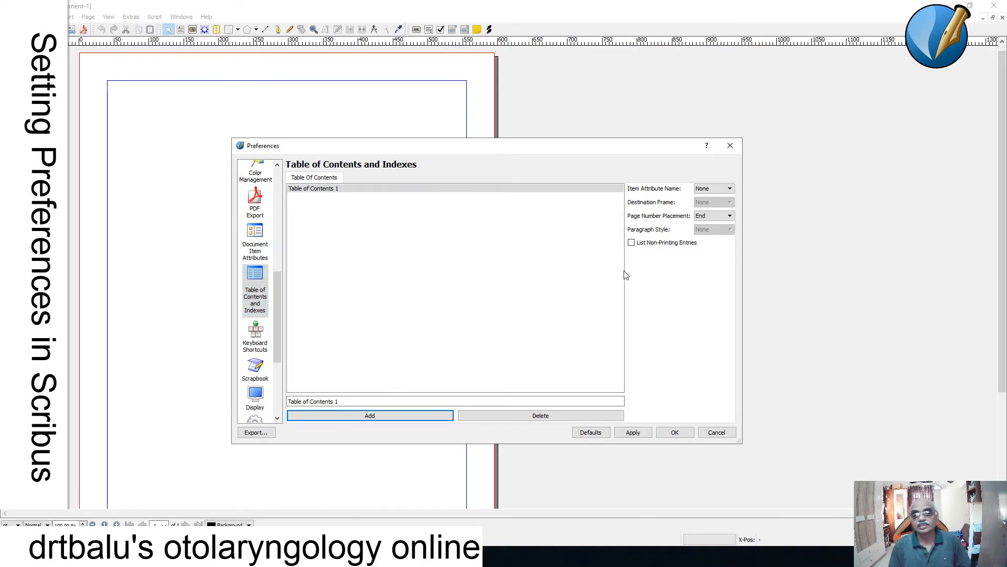
click(345, 190)
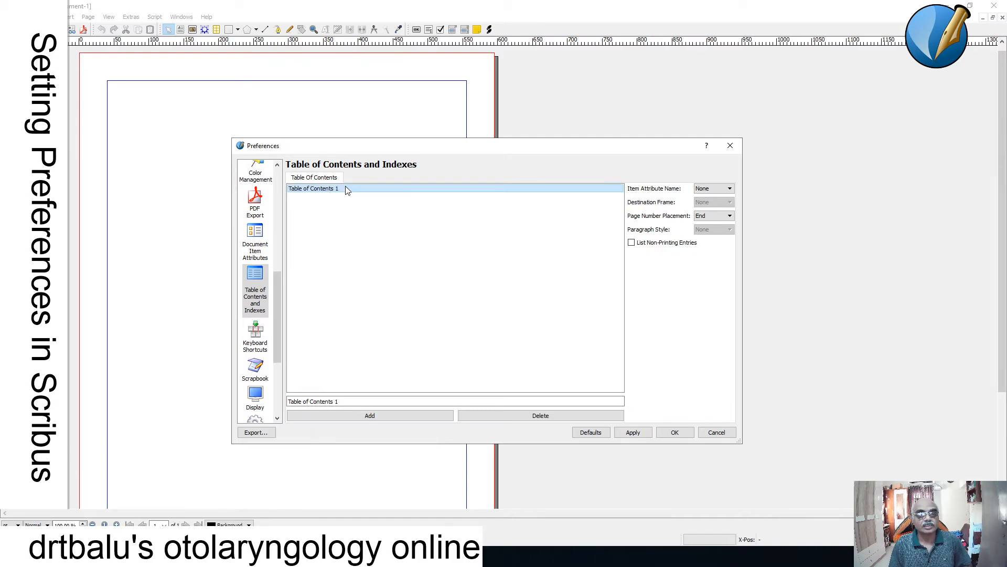
click(352, 402)
triple_click(352, 402)
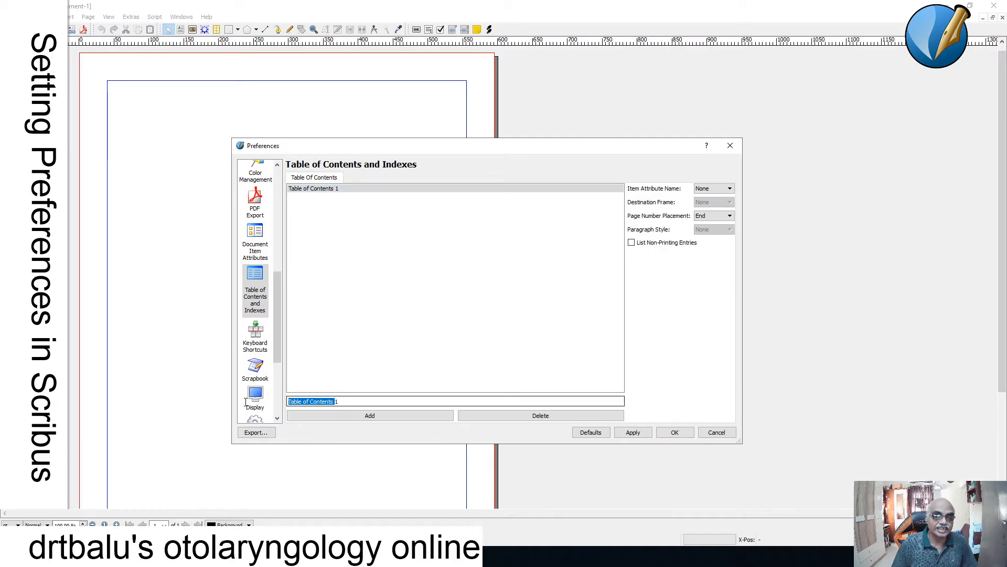
double_click(355, 400)
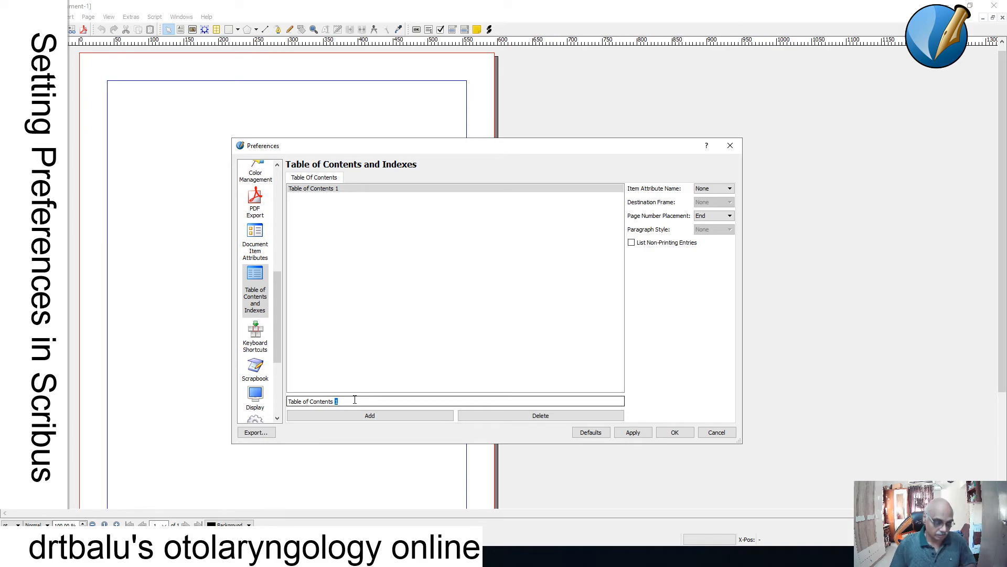
key(BackSpace)
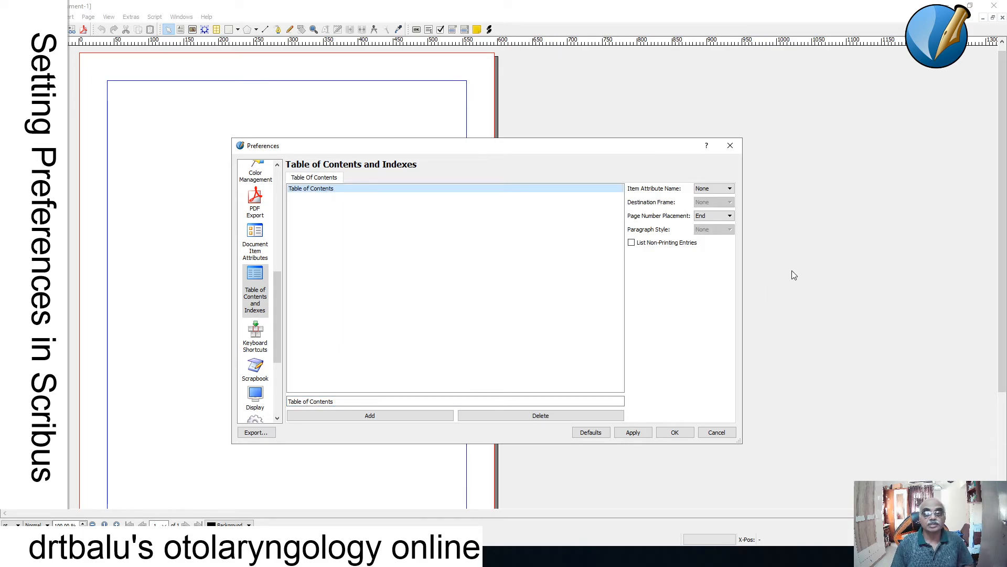
Step: Assign the TOC item attribute to the table of contents and set its page number placement to End
click(723, 188)
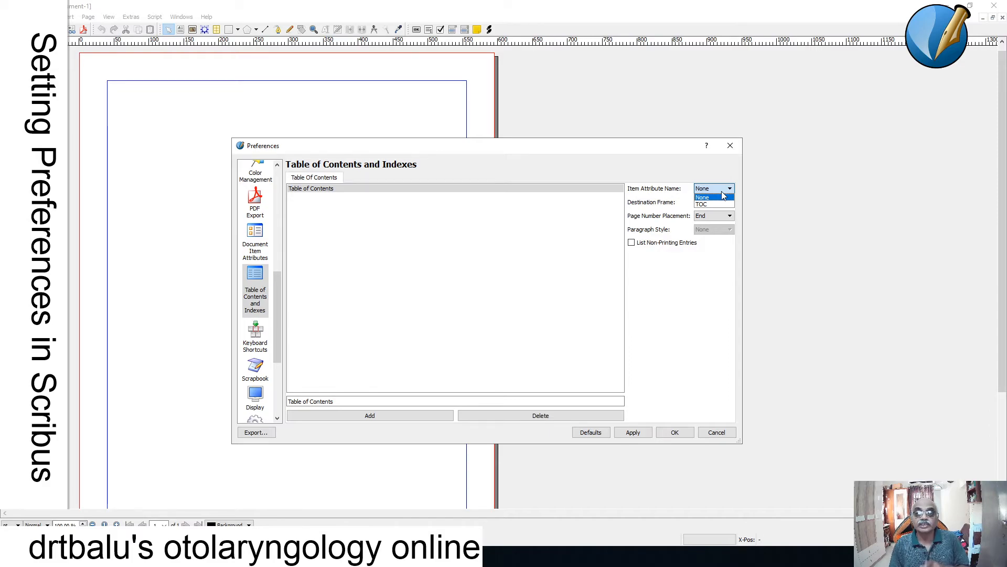
click(717, 205)
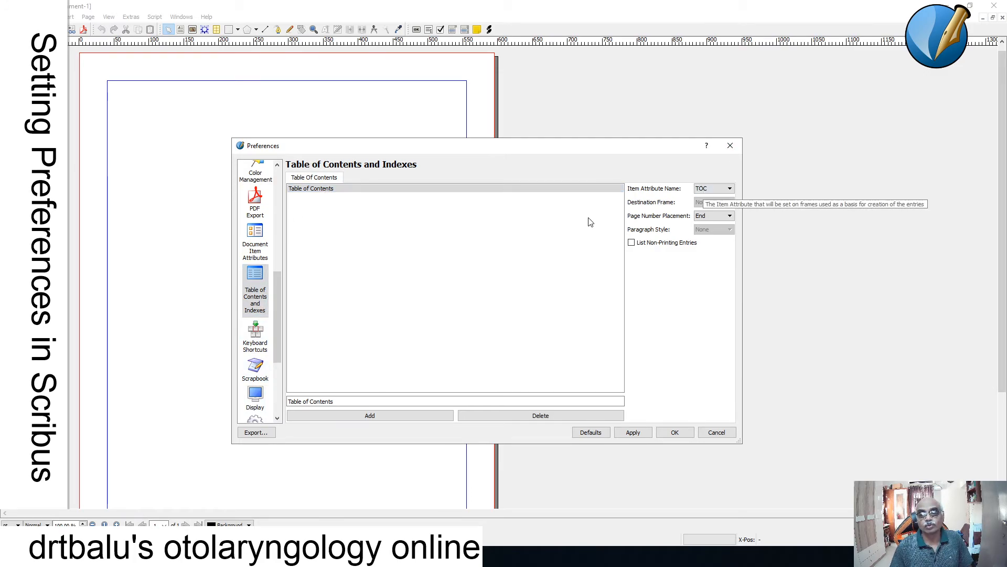
click(721, 218)
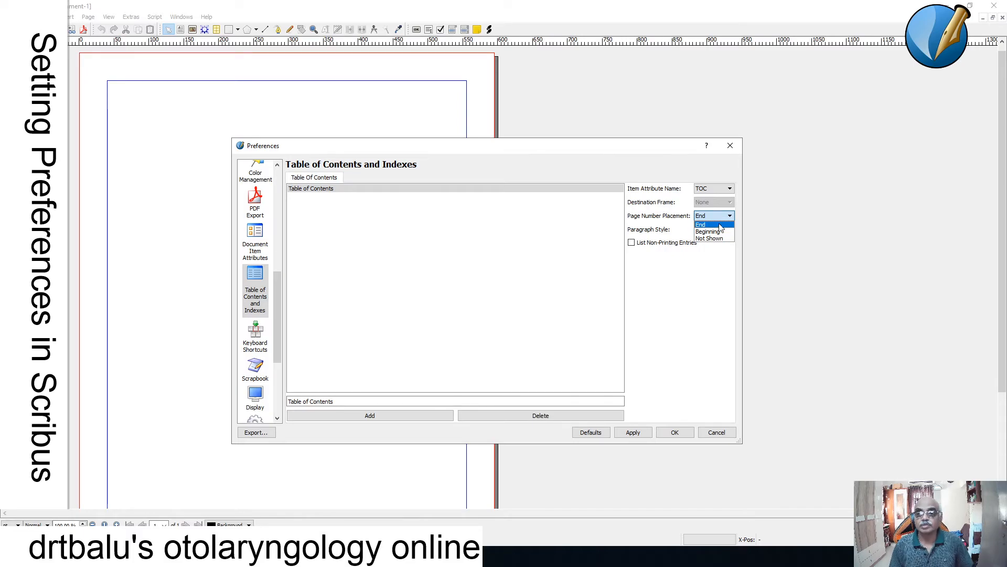
click(718, 226)
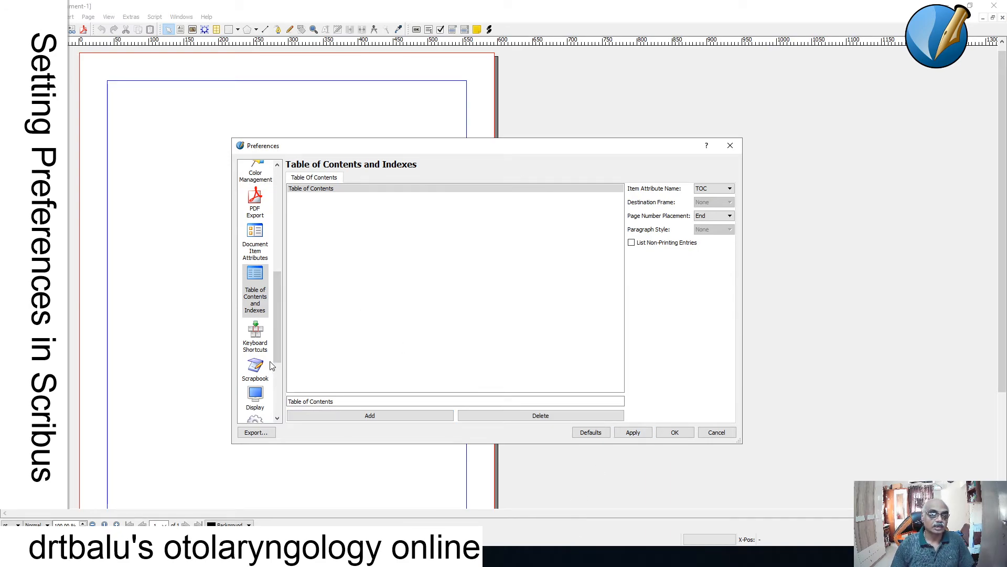
Step: Review the Keyboard Shortcuts list and the Scrapbook options for keeping copied items
click(255, 339)
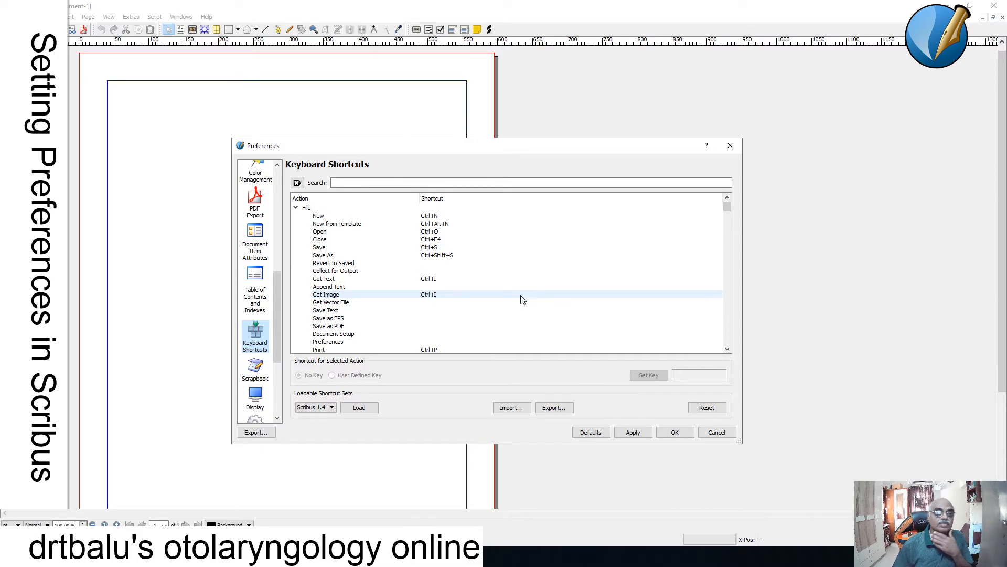
click(258, 376)
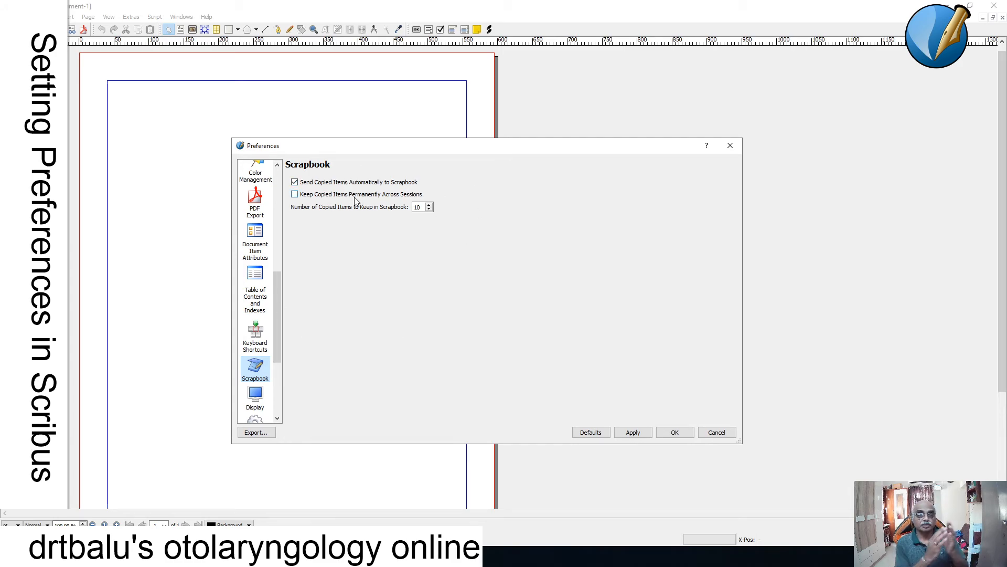
mouse_move(355, 200)
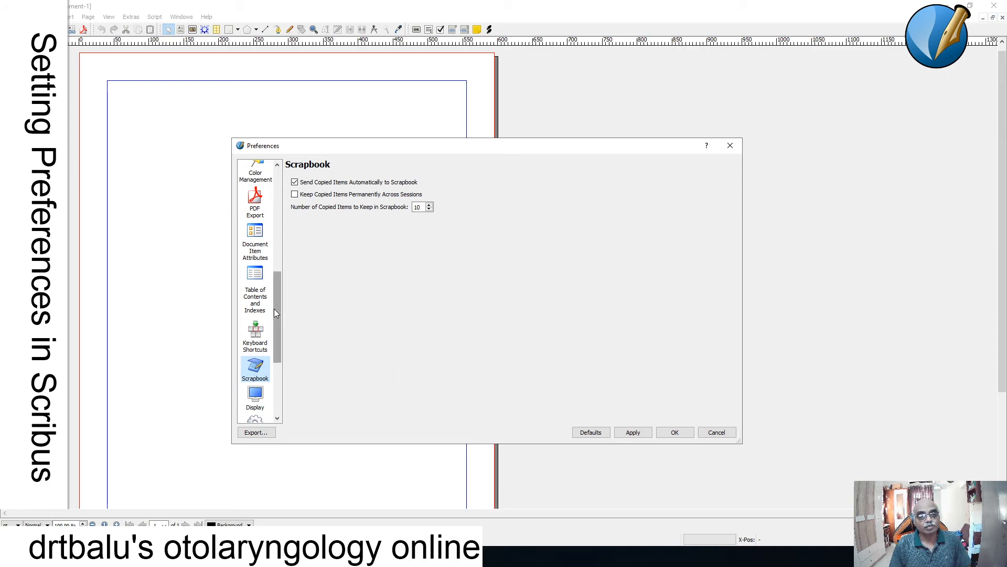
Step: Examine the general Display preferences, including page display, scratch space, page gaps and display size
drag(276, 307, 278, 359)
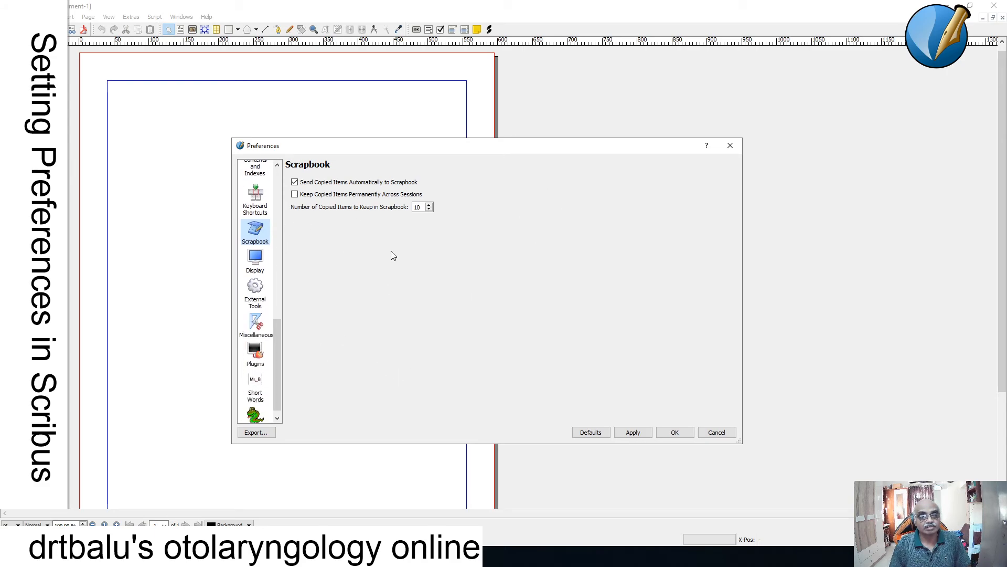
mouse_move(392, 210)
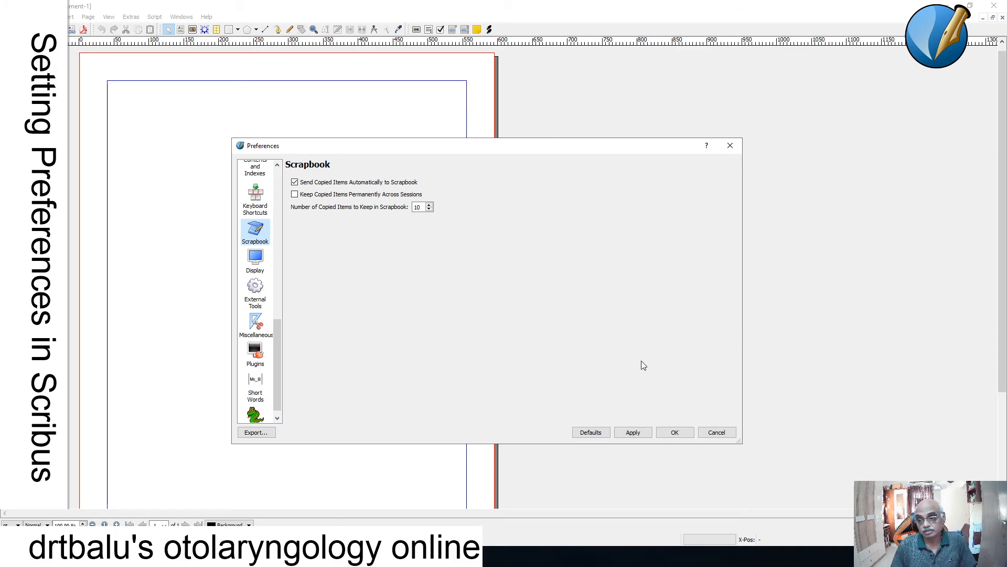
click(263, 260)
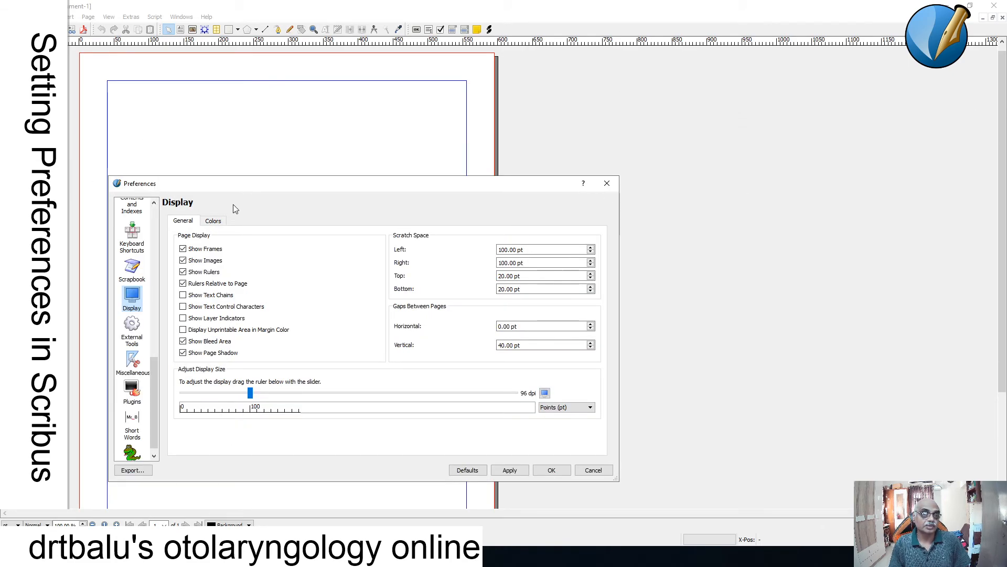
drag(247, 192, 399, 201)
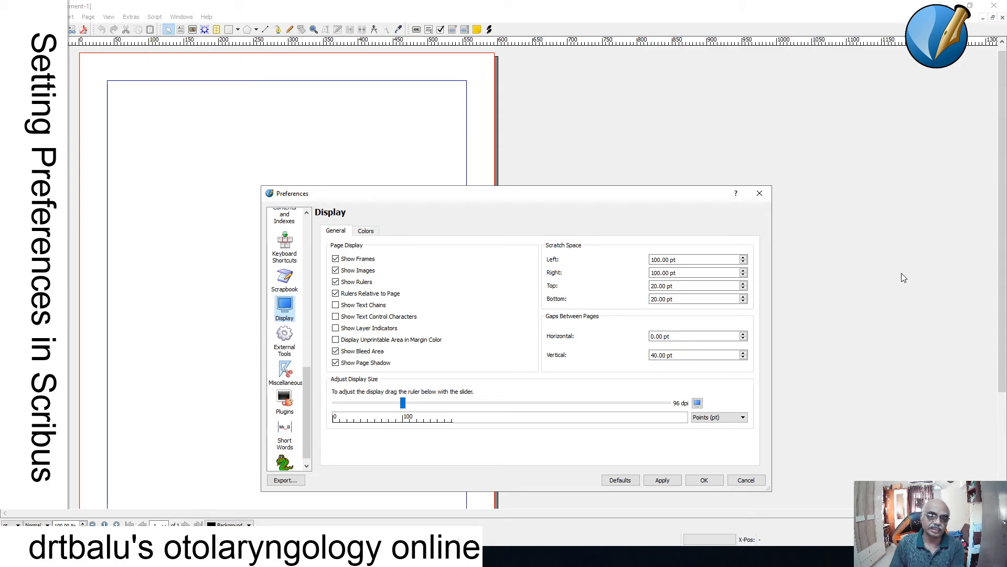
Step: Move the Preferences dialog clear of the page's lower area and review the Display colors for pages, frames and text
drag(544, 195, 555, 151)
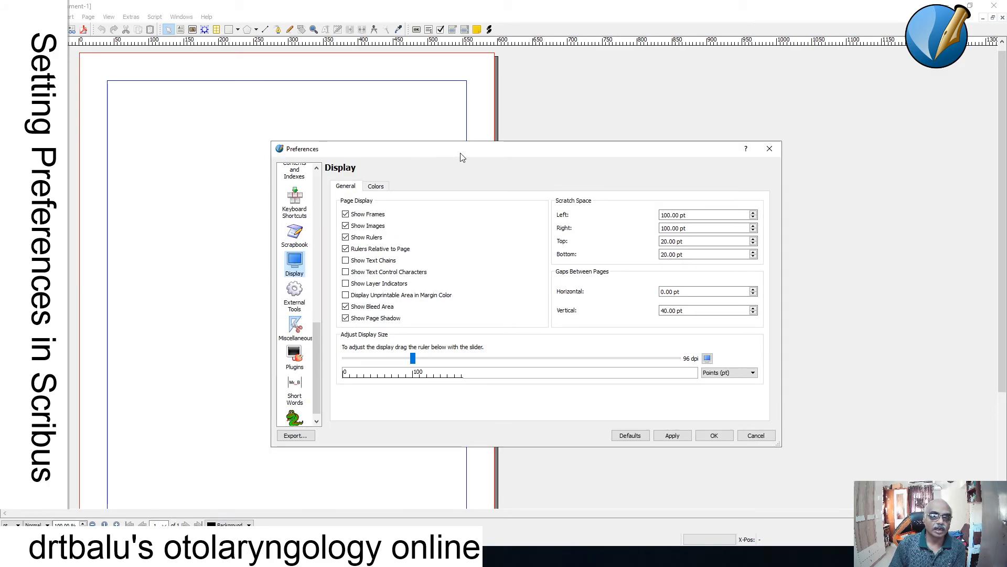
drag(463, 151, 328, 124)
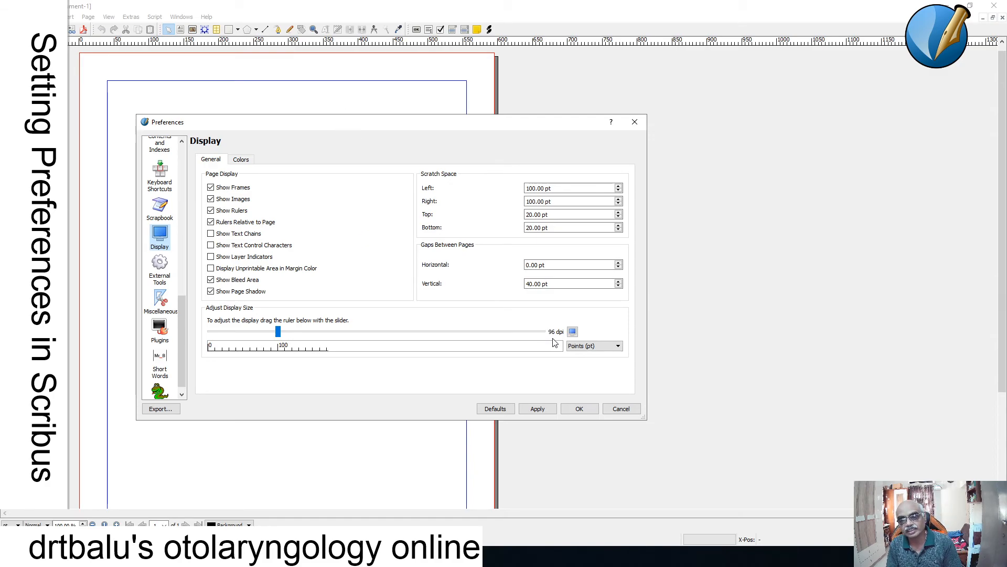
drag(418, 126, 467, 112)
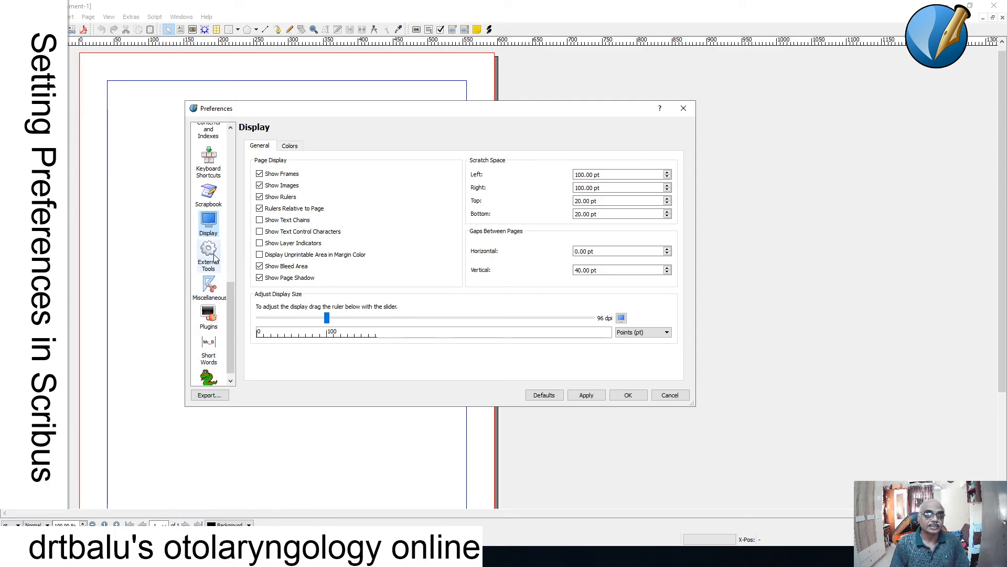
click(290, 147)
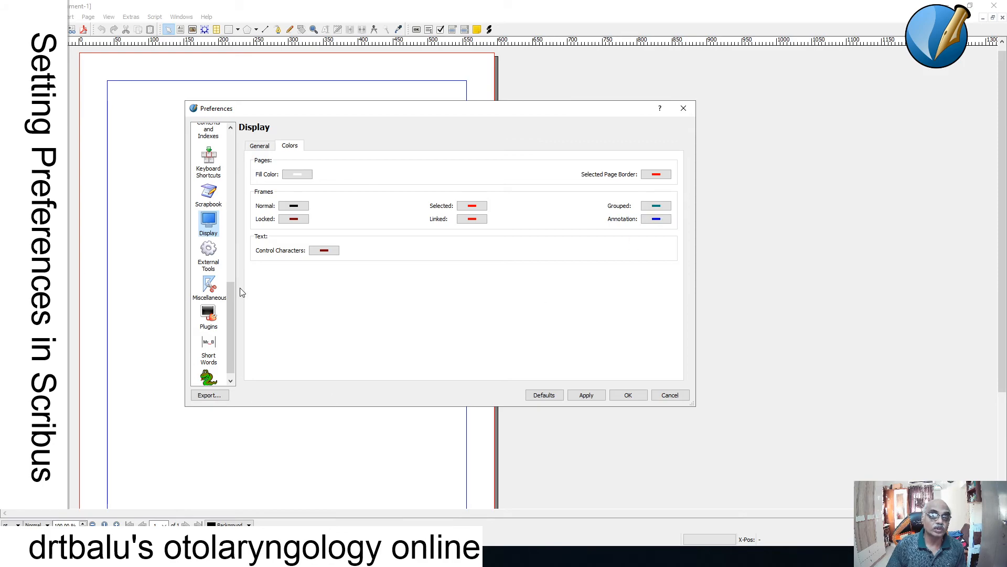
Step: Examine the External Tools preferences, including the PostScript interpreter, image processing tool, web browser and render frame configurations
scroll(230, 316, down, 1)
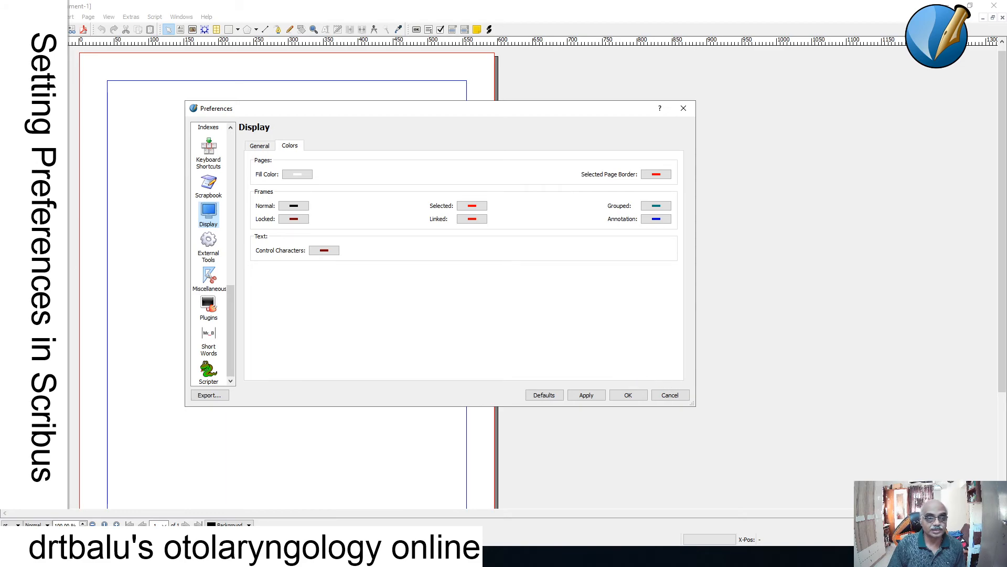
click(217, 255)
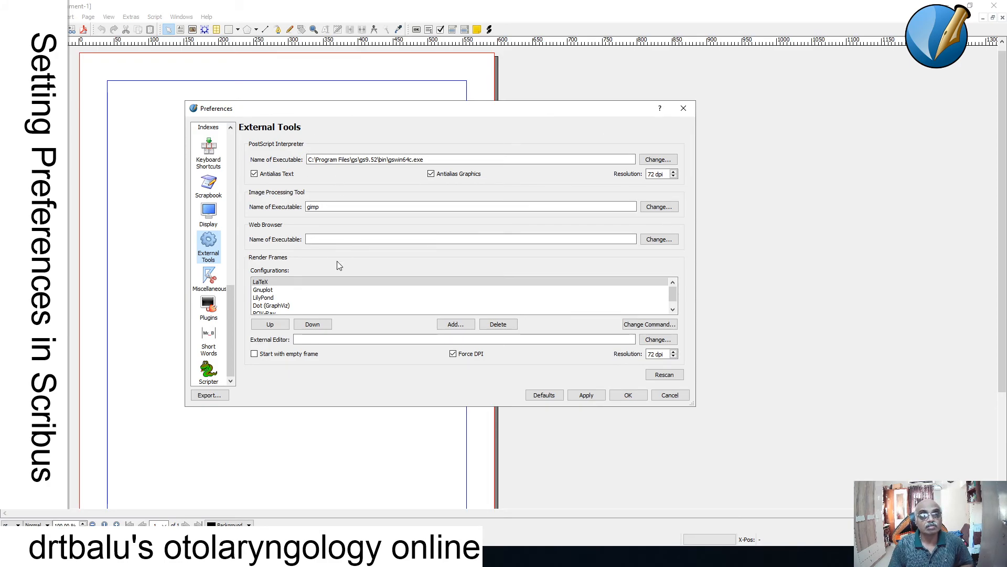
click(332, 239)
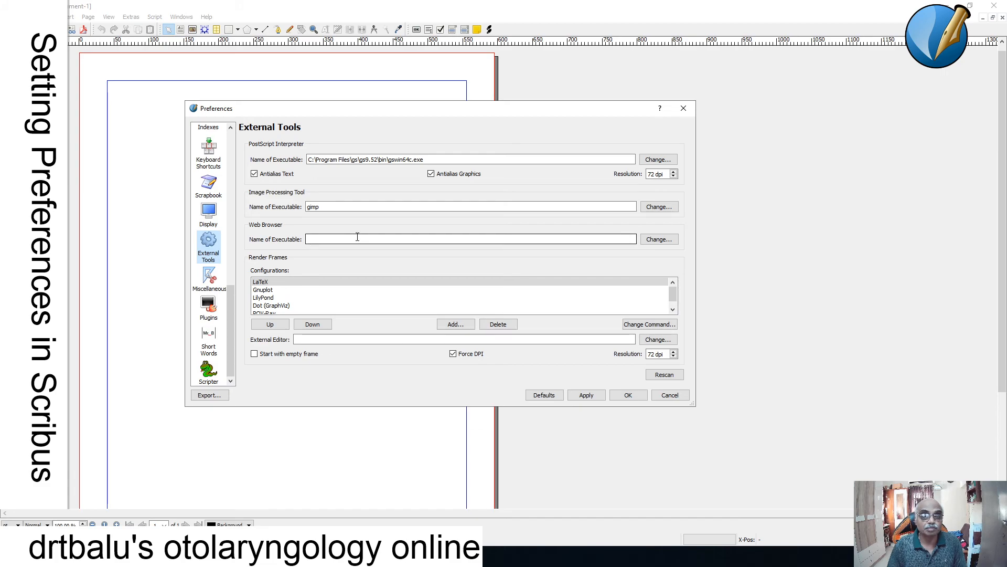
click(338, 237)
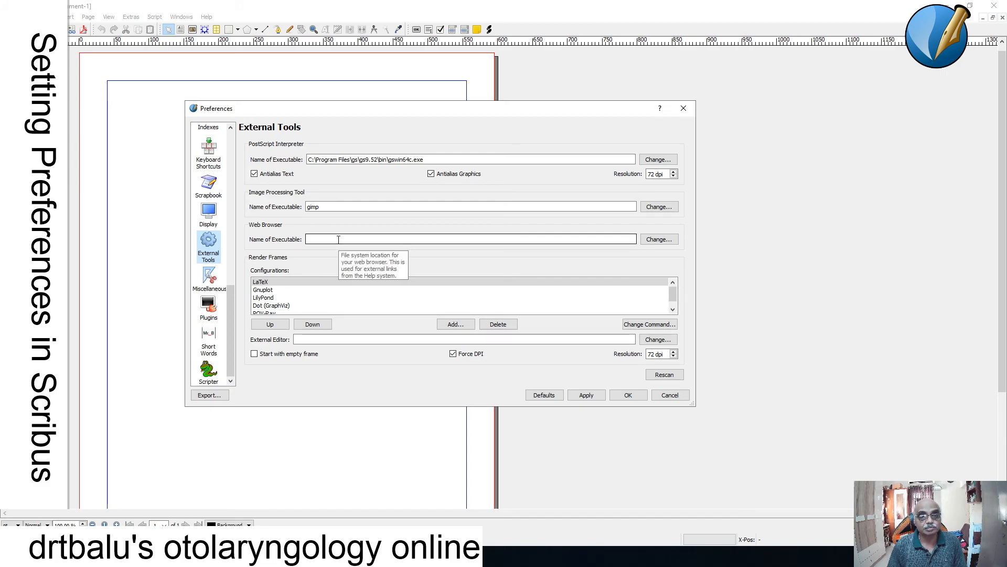
click(669, 298)
click(260, 284)
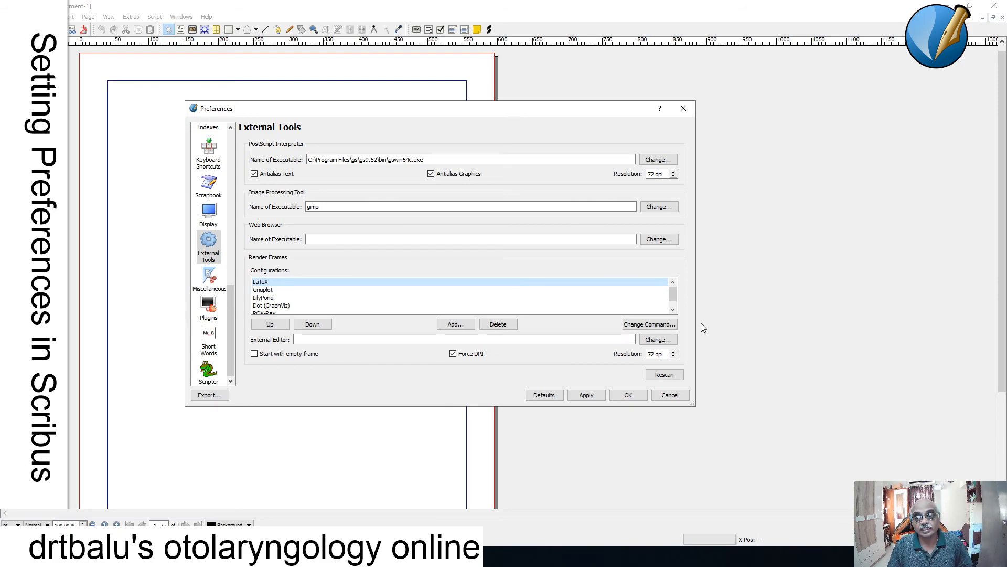
drag(672, 293, 670, 297)
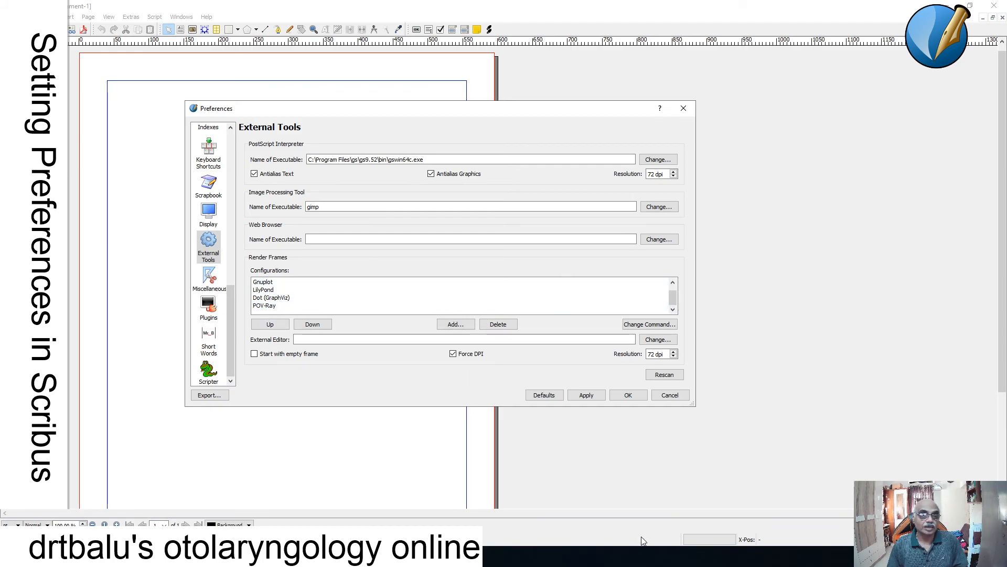
Step: Review the Miscellaneous preferences and look through the installed plugins in the Plugin Manager
click(206, 278)
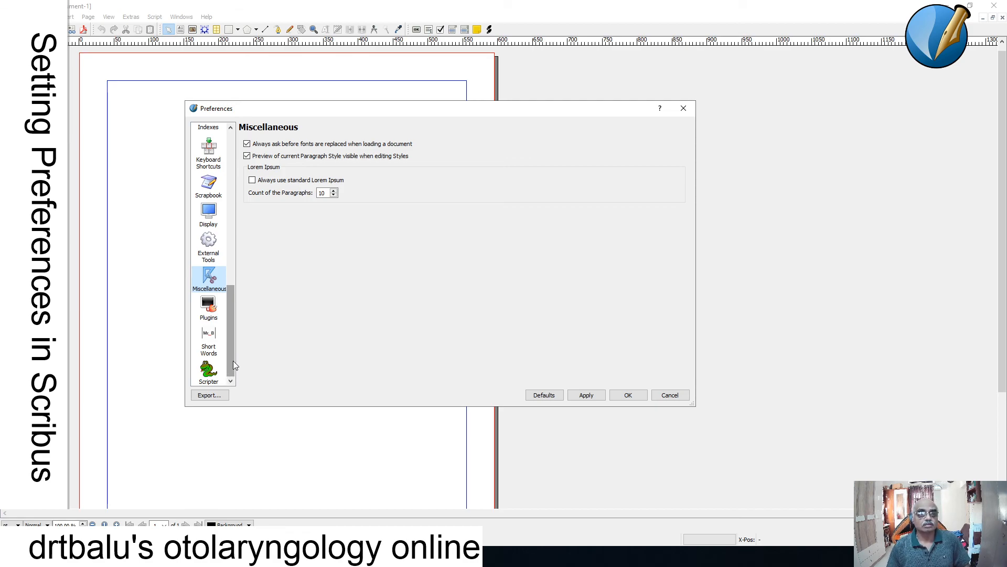
click(208, 307)
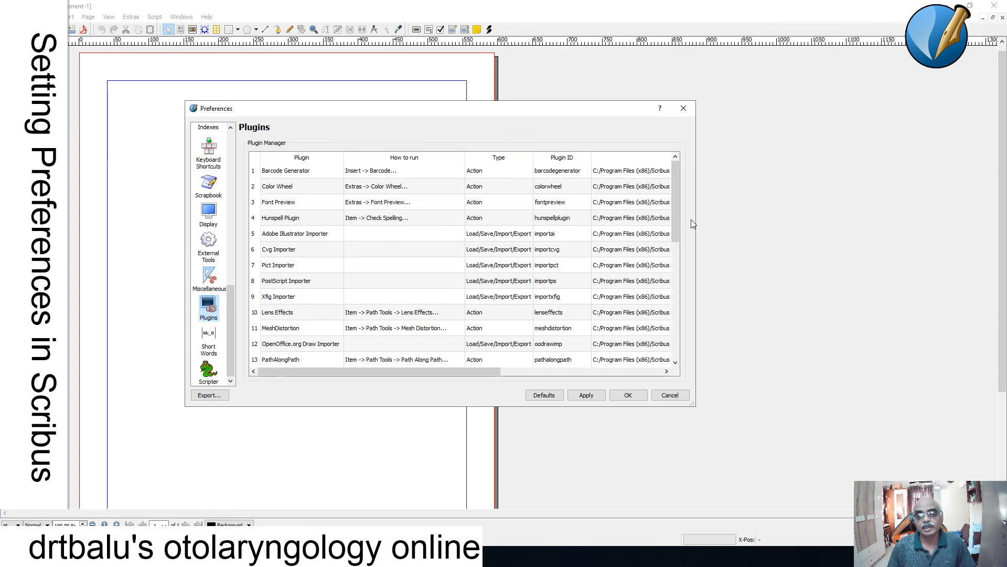
drag(675, 231, 661, 313)
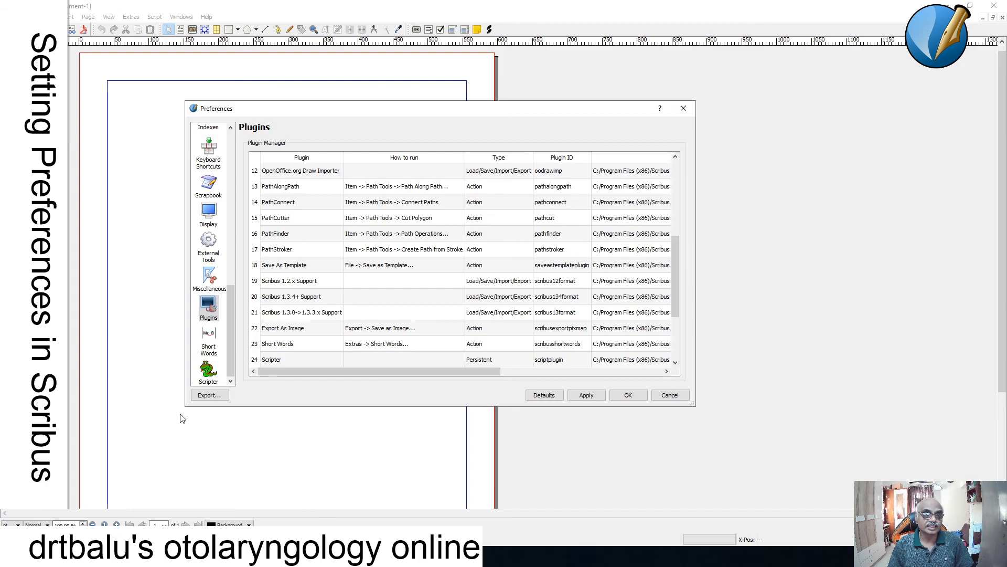
Step: Inspect the Short Words user settings down to the end of the configuration file
click(208, 346)
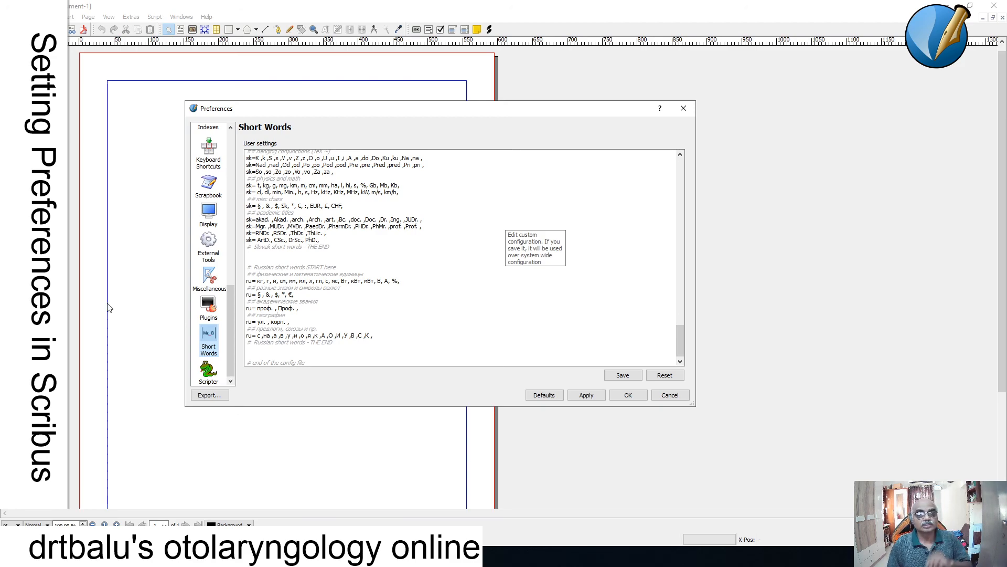
mouse_move(678, 341)
mouse_down()
mouse_move(719, 165)
mouse_move(675, 297)
mouse_move(680, 346)
mouse_up()
click(317, 359)
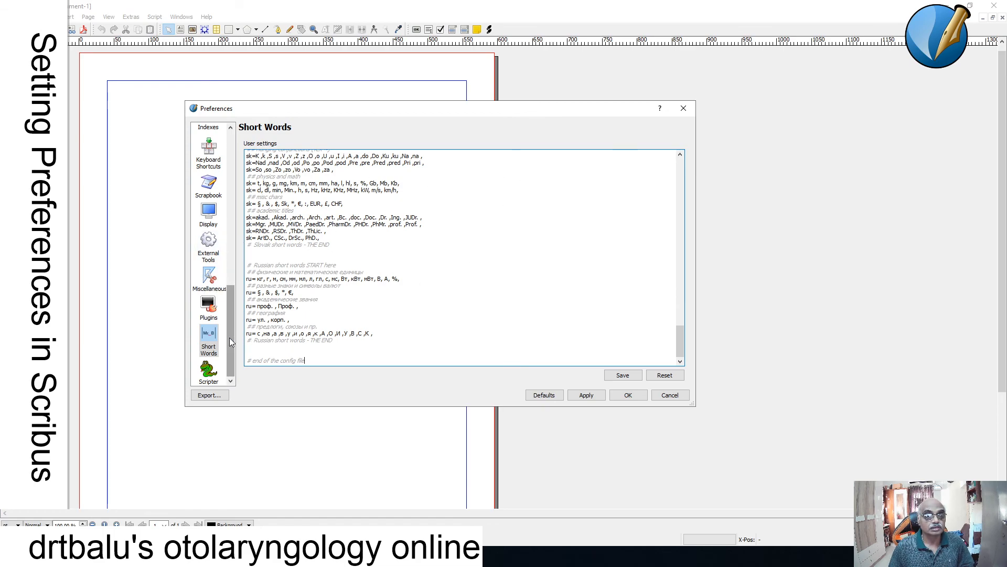
Step: View the Scripter extension options and close the Preferences dialog
click(211, 374)
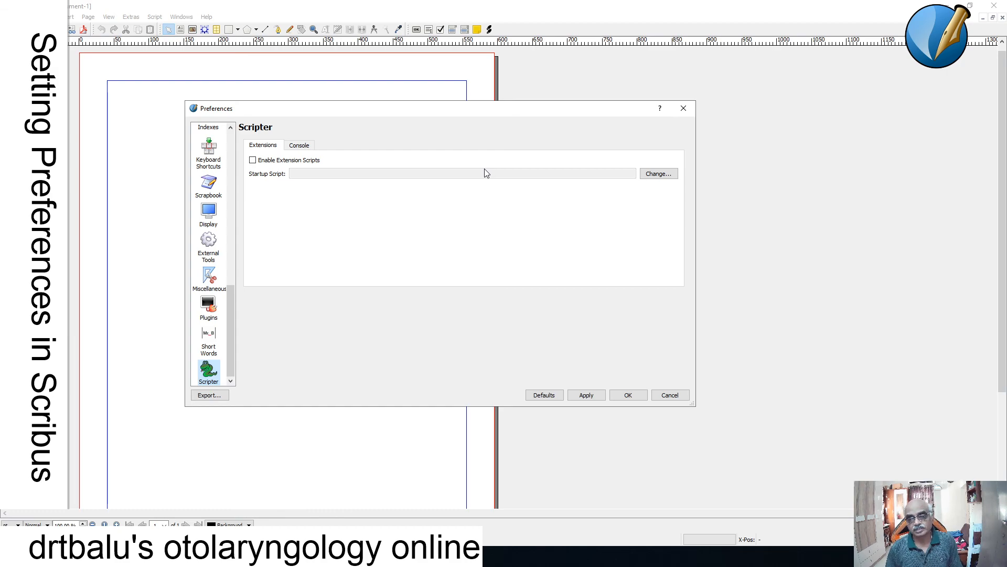
click(684, 109)
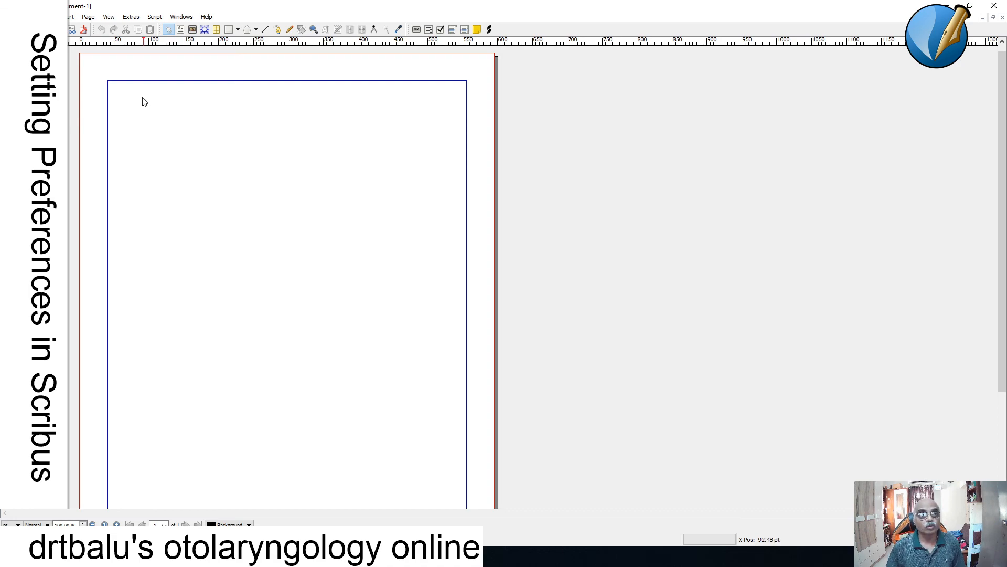
click(8, 16)
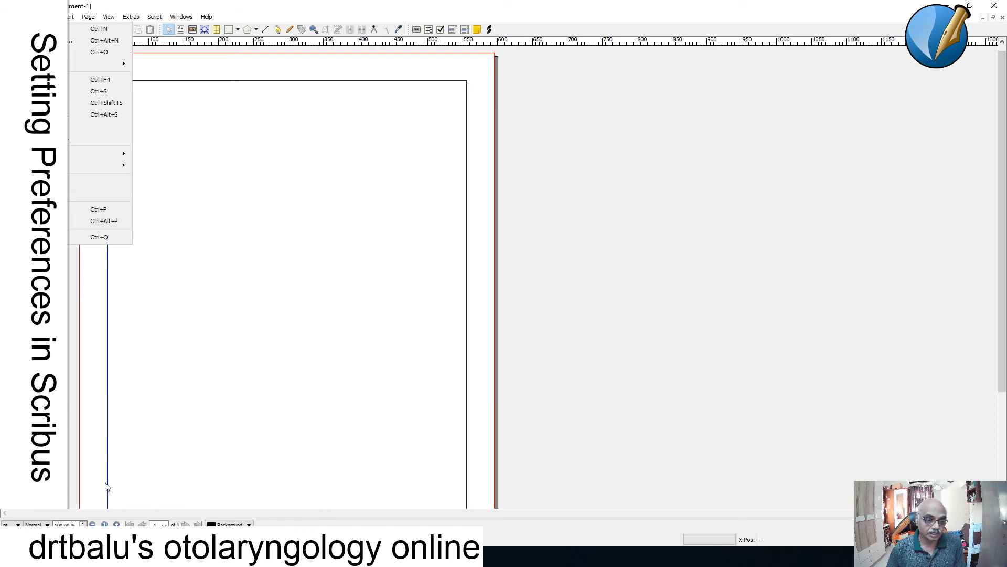
click(907, 556)
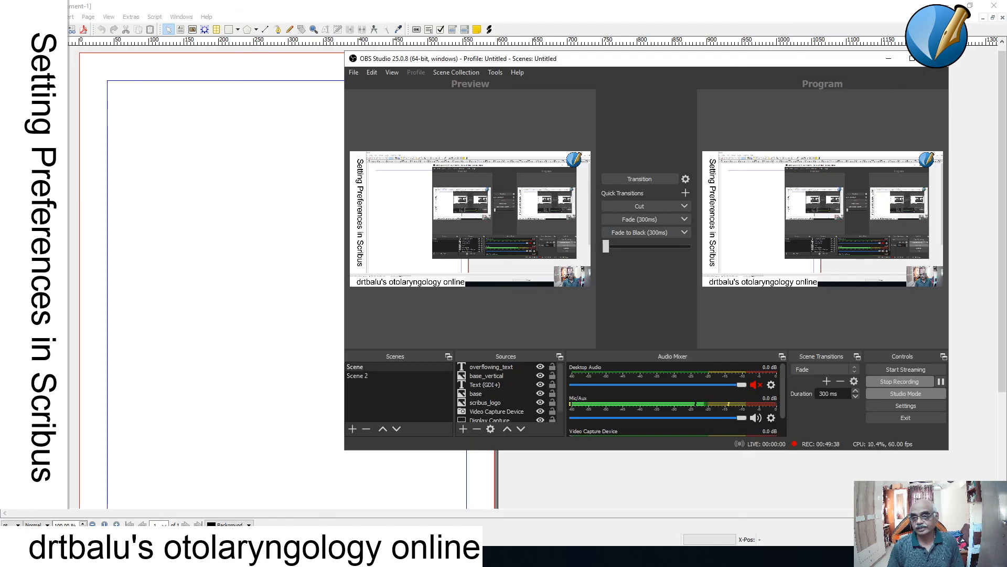